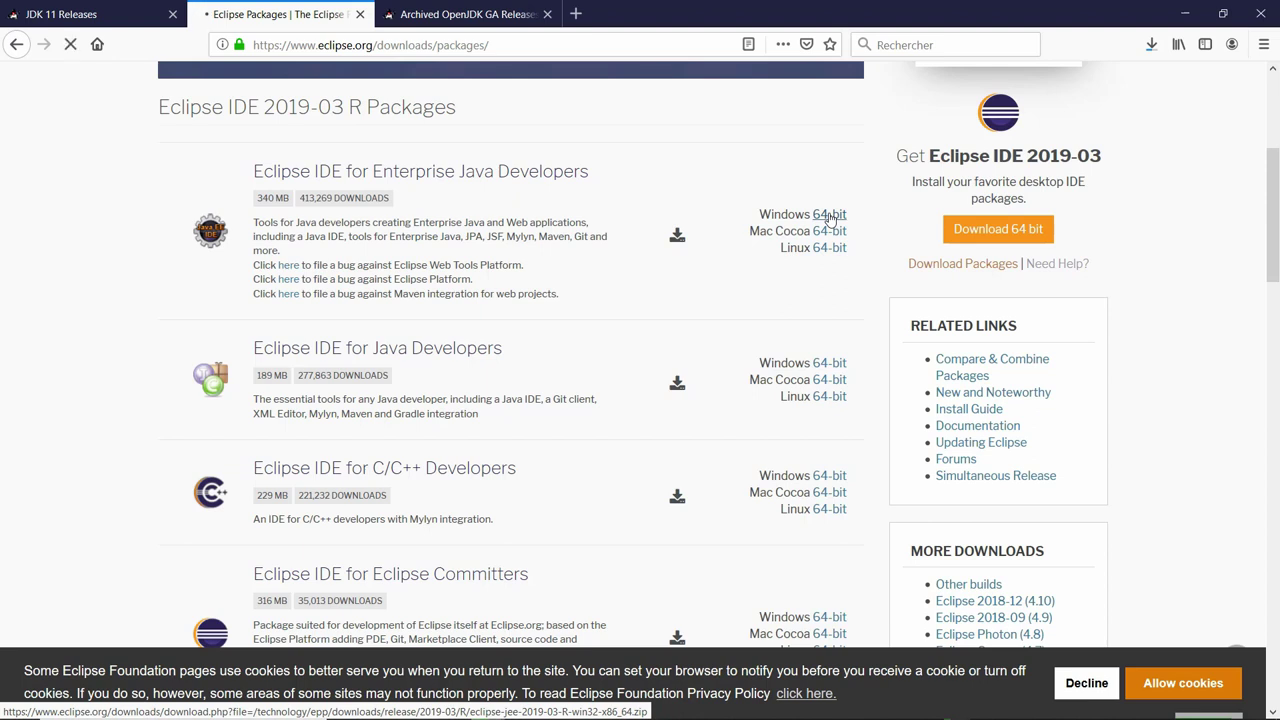
# Download the Windows 64-bit package of Eclipse IDE for Enterprise Java Developers, saving the zip file, and check the download progress.
pyautogui.click(829, 216)
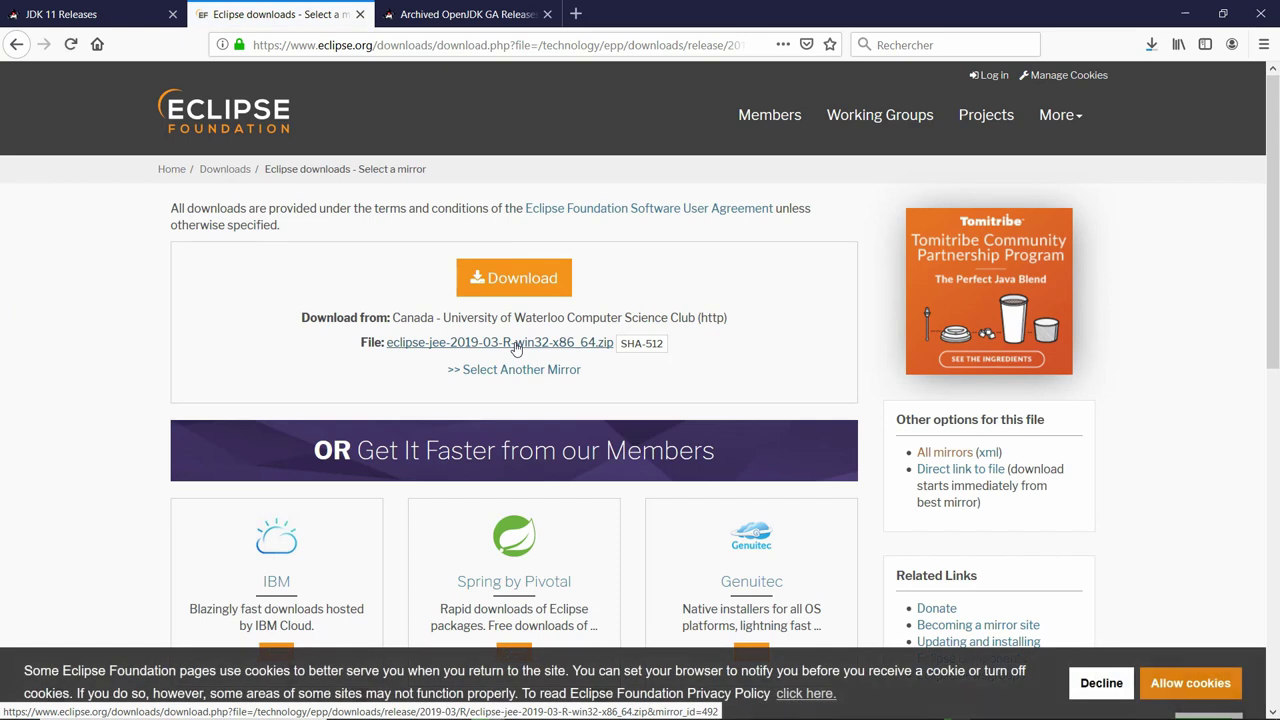
pyautogui.click(516, 343)
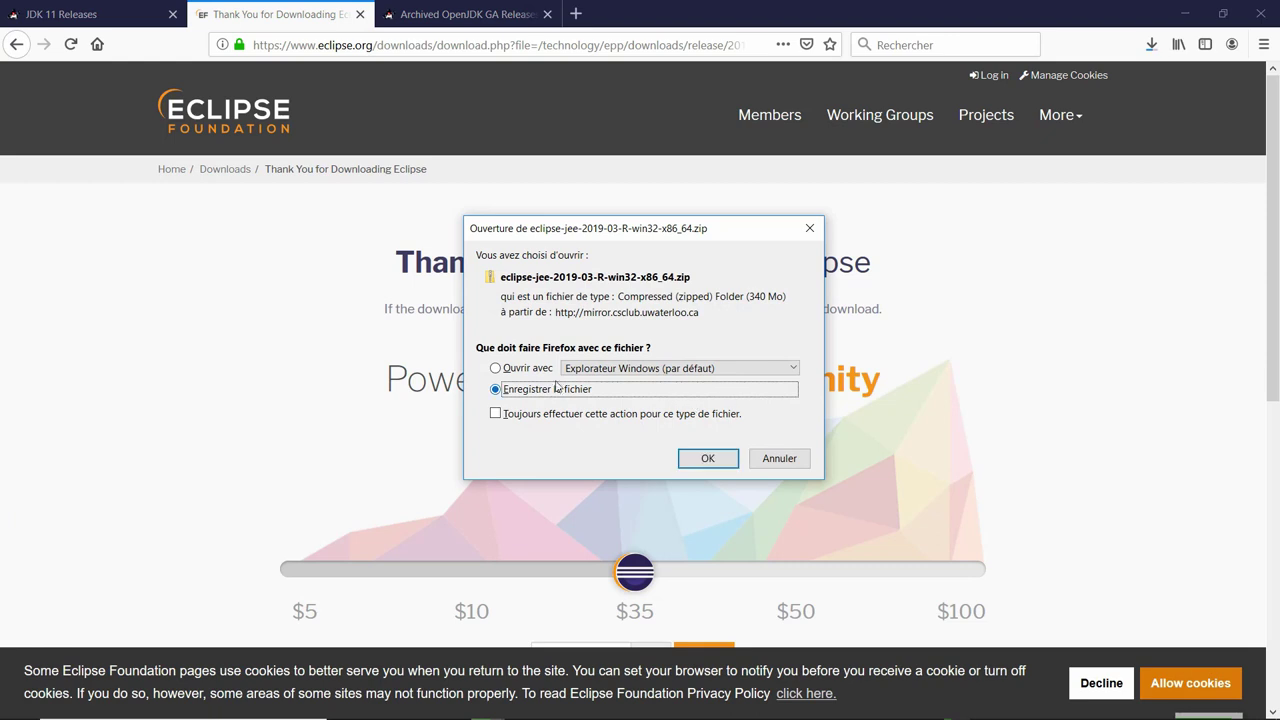
pyautogui.click(722, 464)
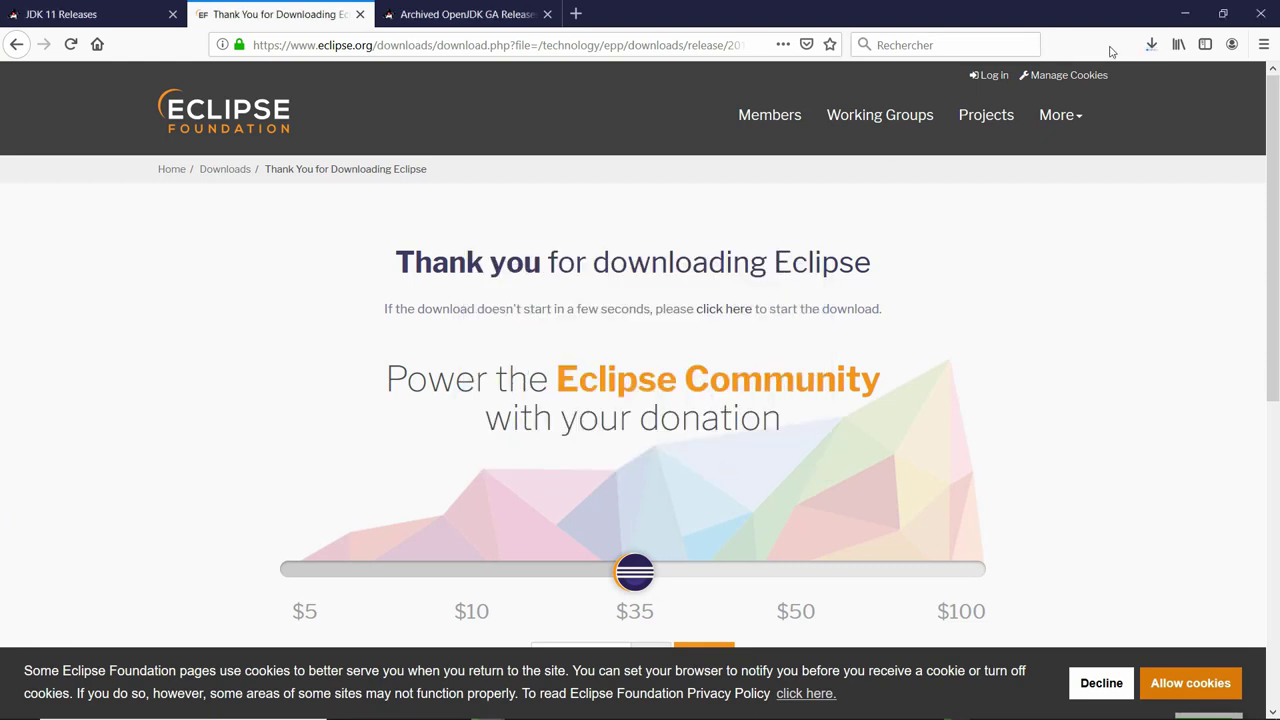
pyautogui.click(1152, 45)
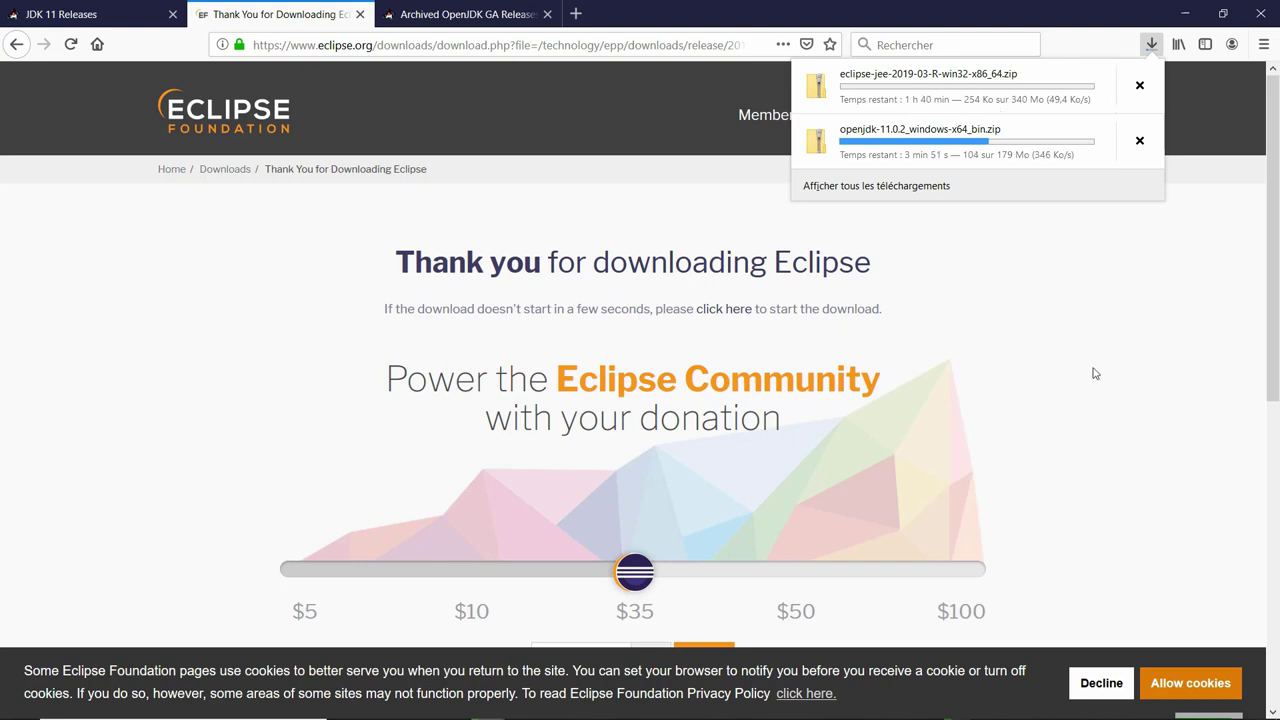
pyautogui.click(1052, 330)
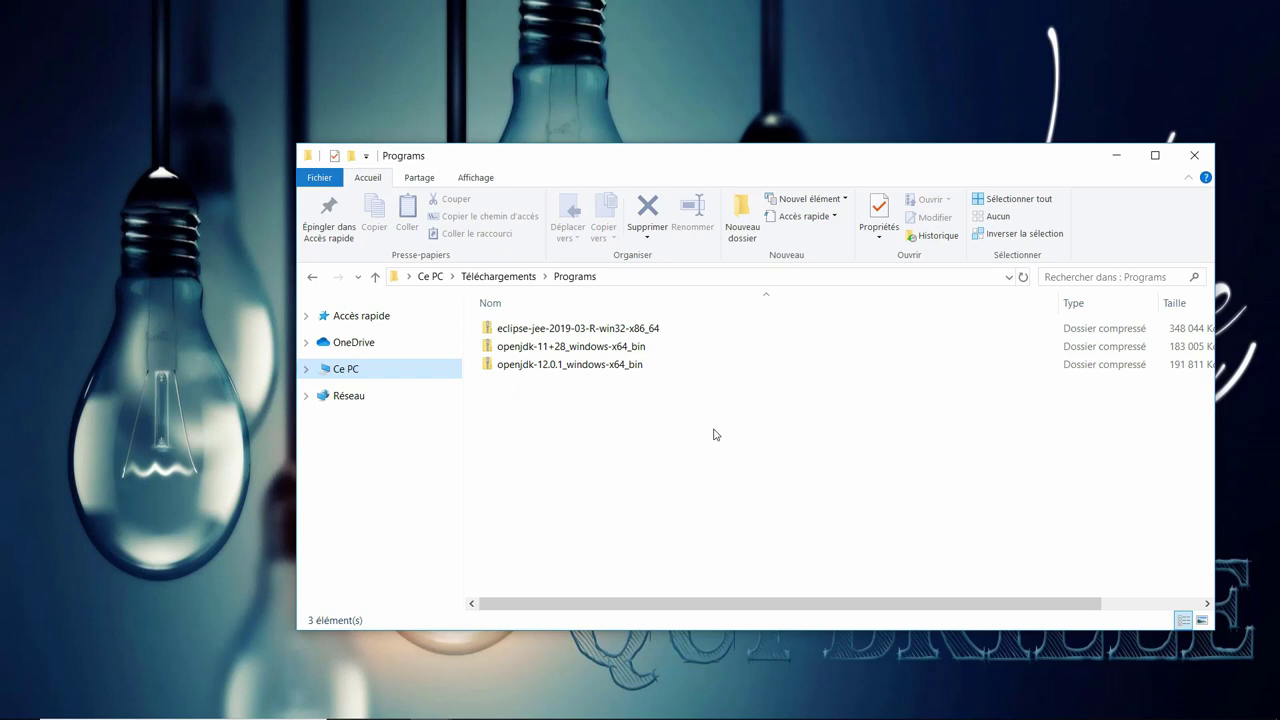
# In File Explorer, extract the openjdk-11+28_windows-x64_bin archive directly into the Programs folder.
pyautogui.click(558, 350)
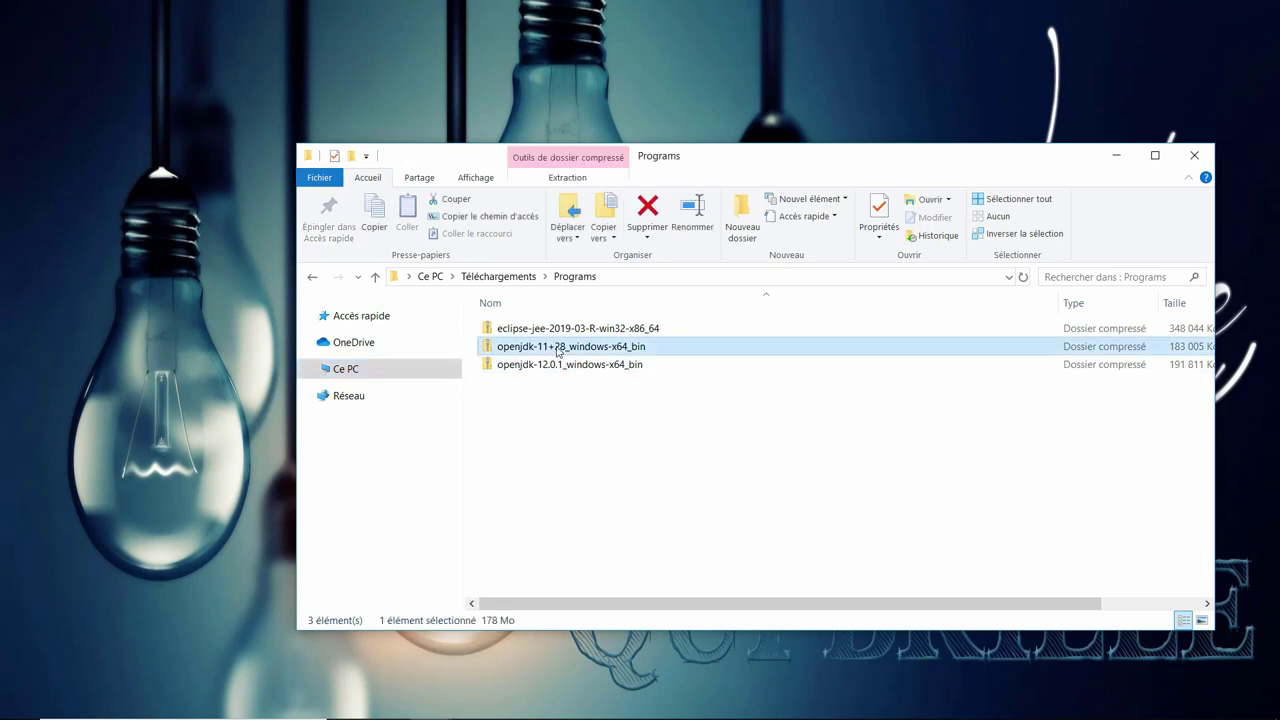
pyautogui.rightClick(607, 353)
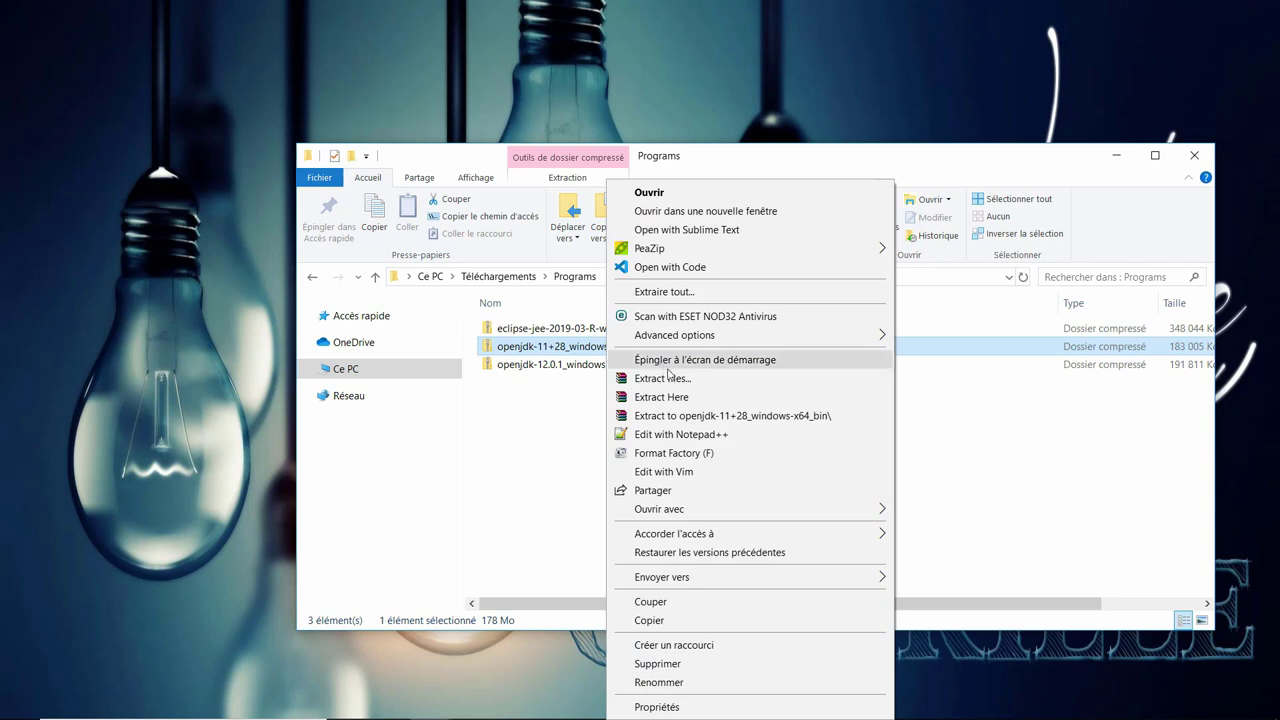
pyautogui.click(681, 400)
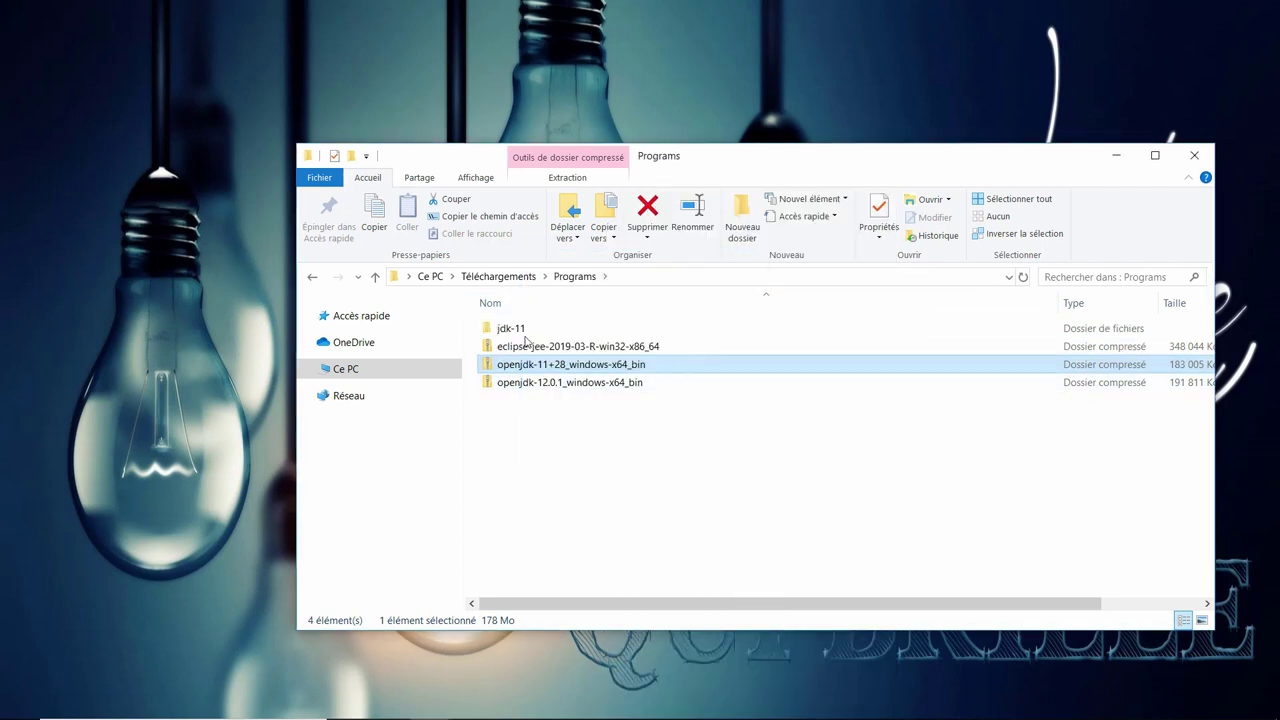
# Open the bin folder inside jdk-11, find javac, and look through the Java executables around it.
pyautogui.moveTo(543, 338)
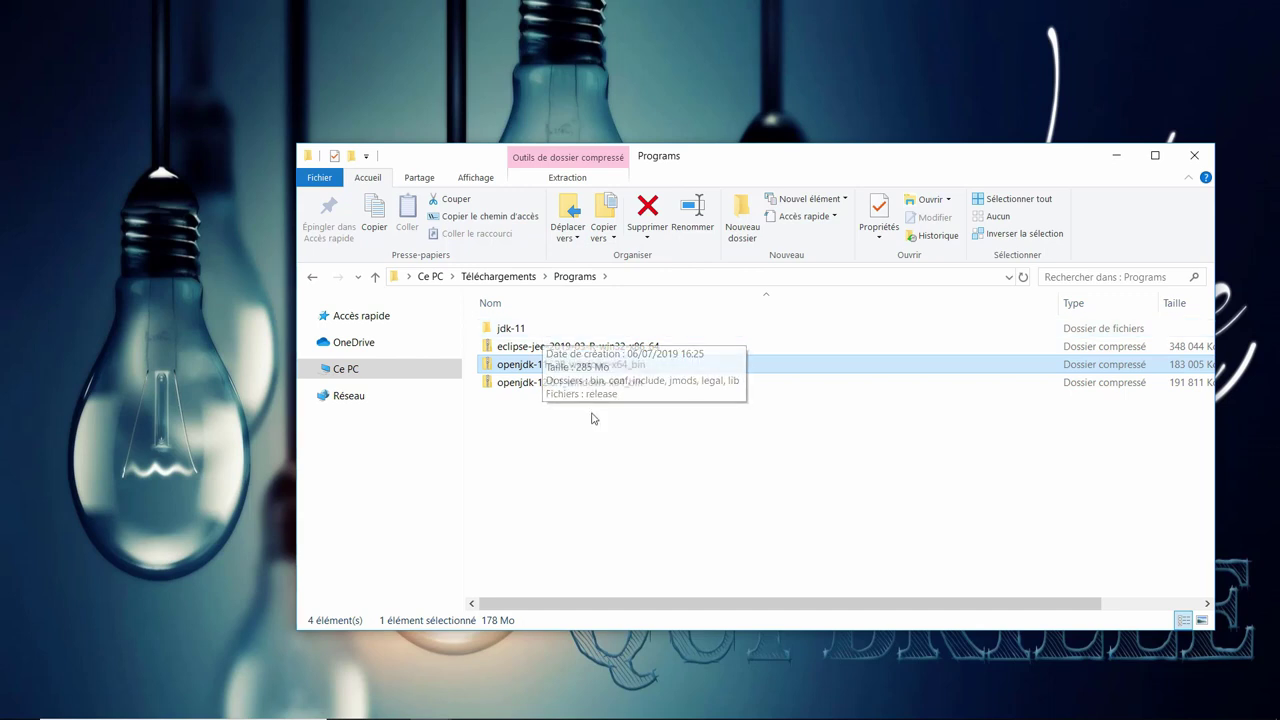
pyautogui.doubleClick(518, 335)
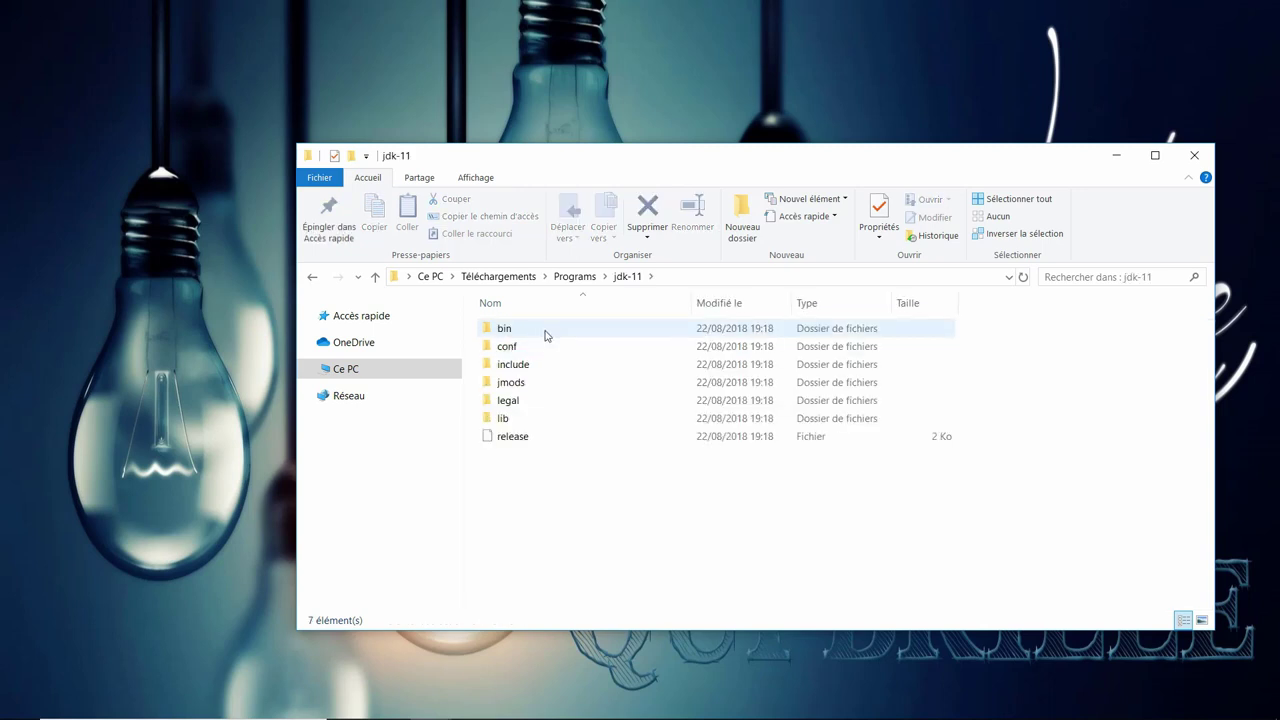
pyautogui.doubleClick(541, 332)
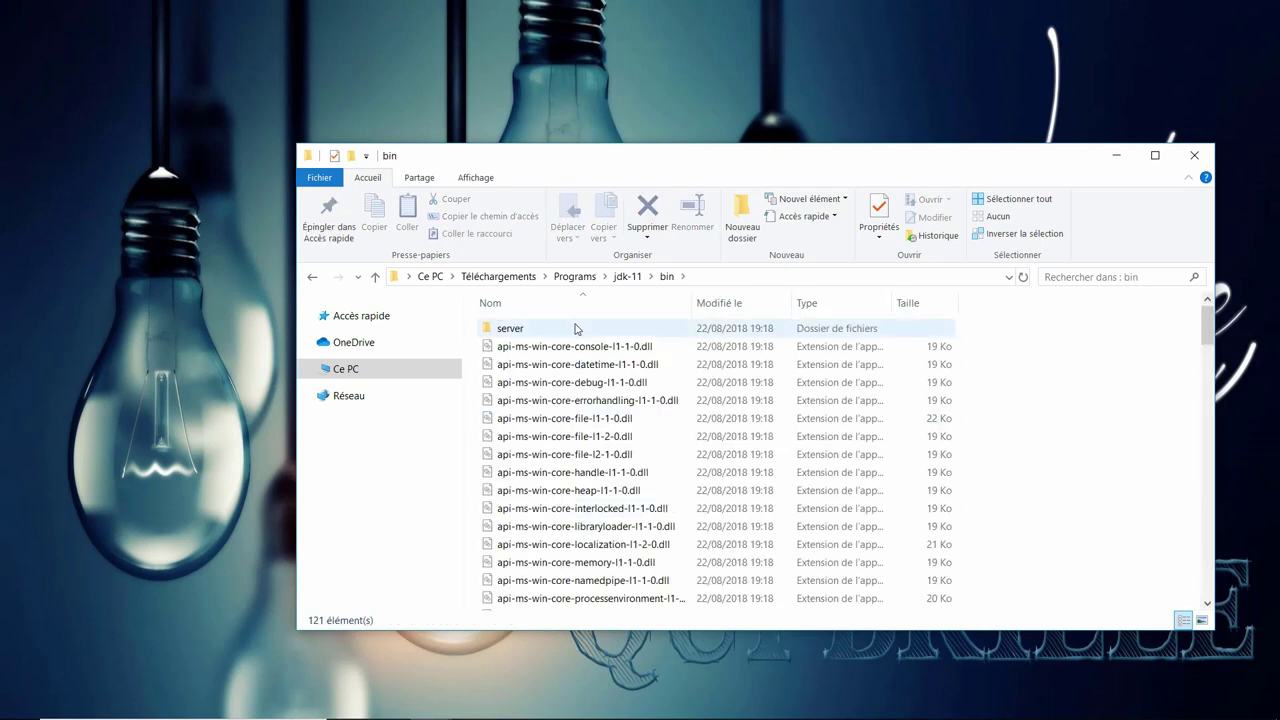
pyautogui.click(590, 441)
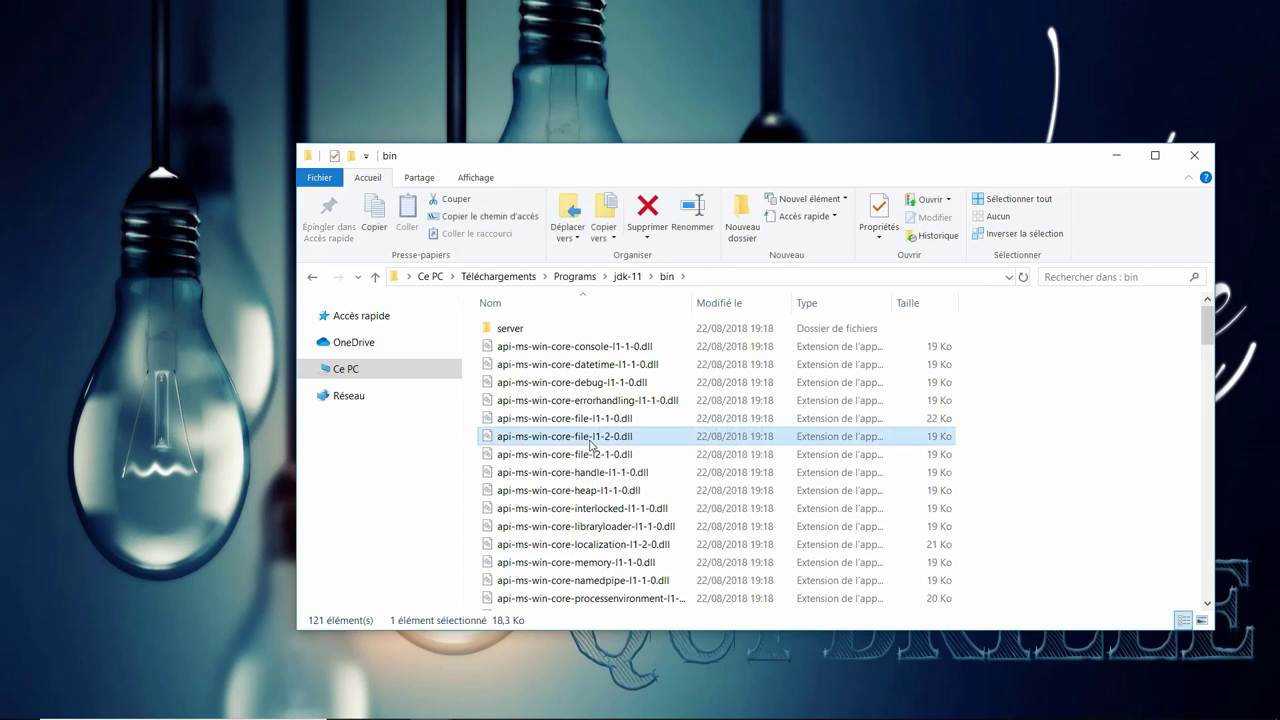
pyautogui.write('javac')
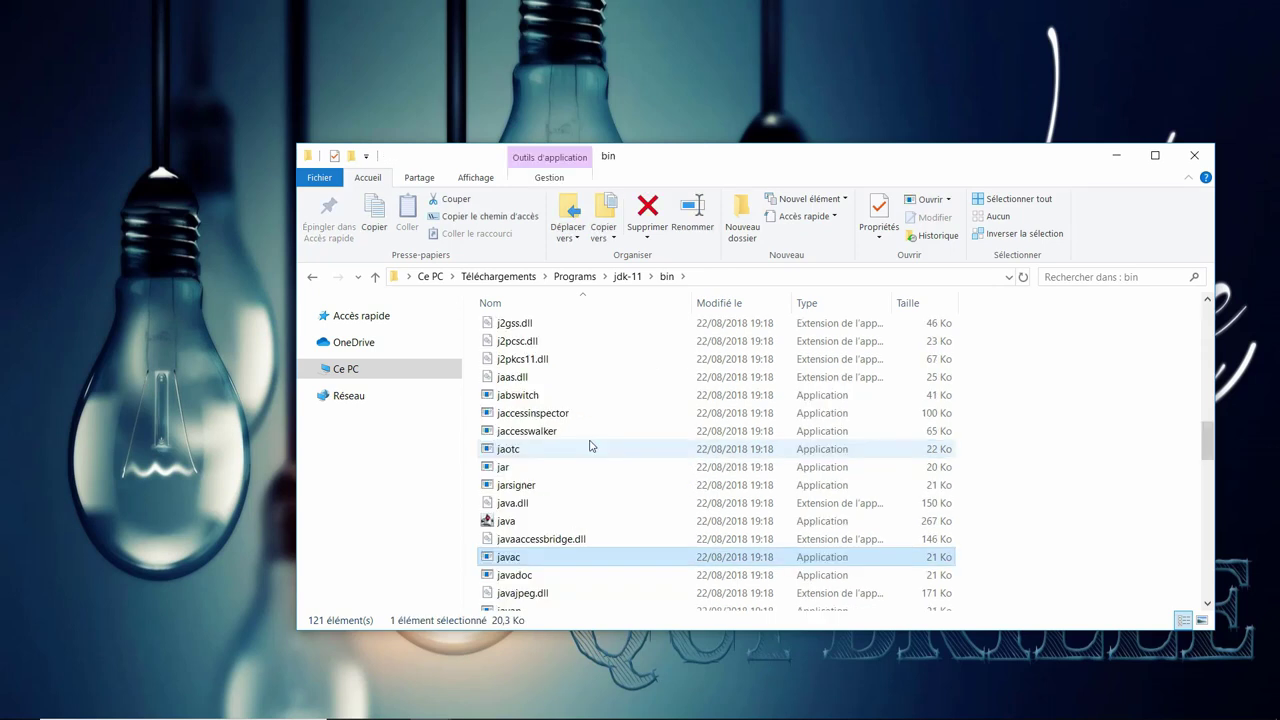
pyautogui.press('Down')
pyautogui.press('Down')
pyautogui.press('Down')
pyautogui.press('Down')
pyautogui.press('Down')
pyautogui.press('Down')
pyautogui.press('Up')
pyautogui.press('Up')
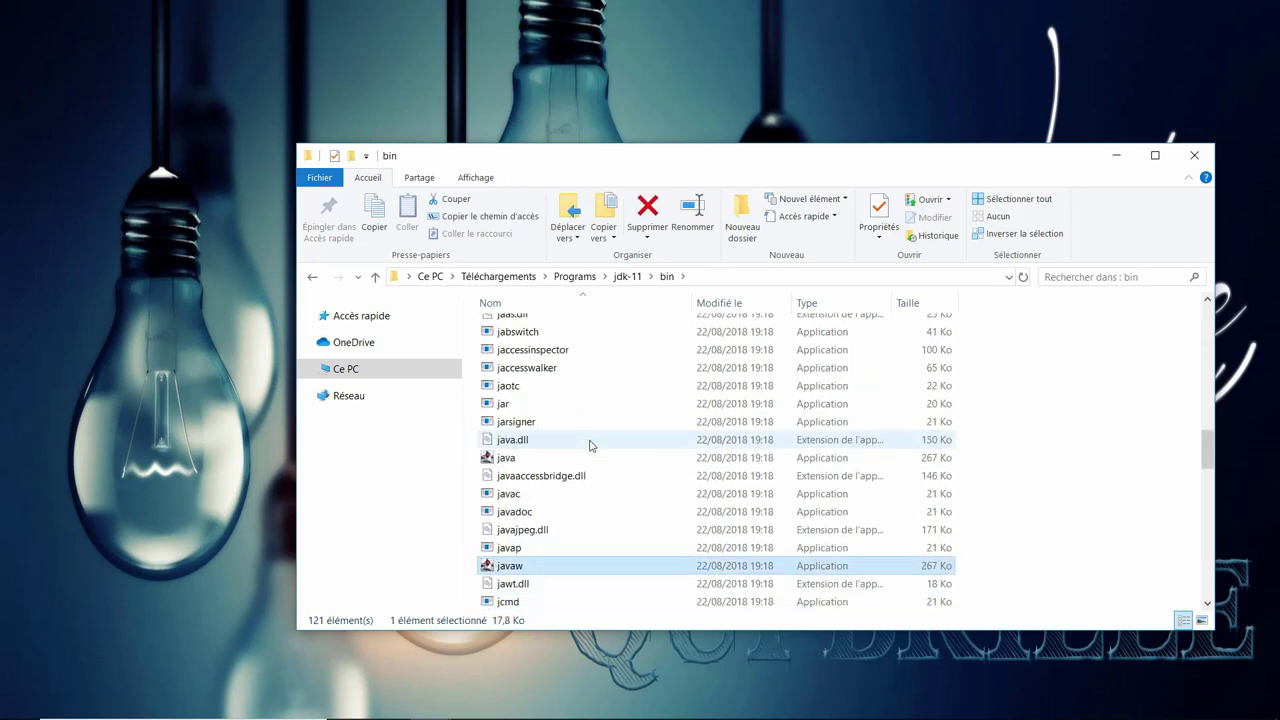
pyautogui.press('Down')
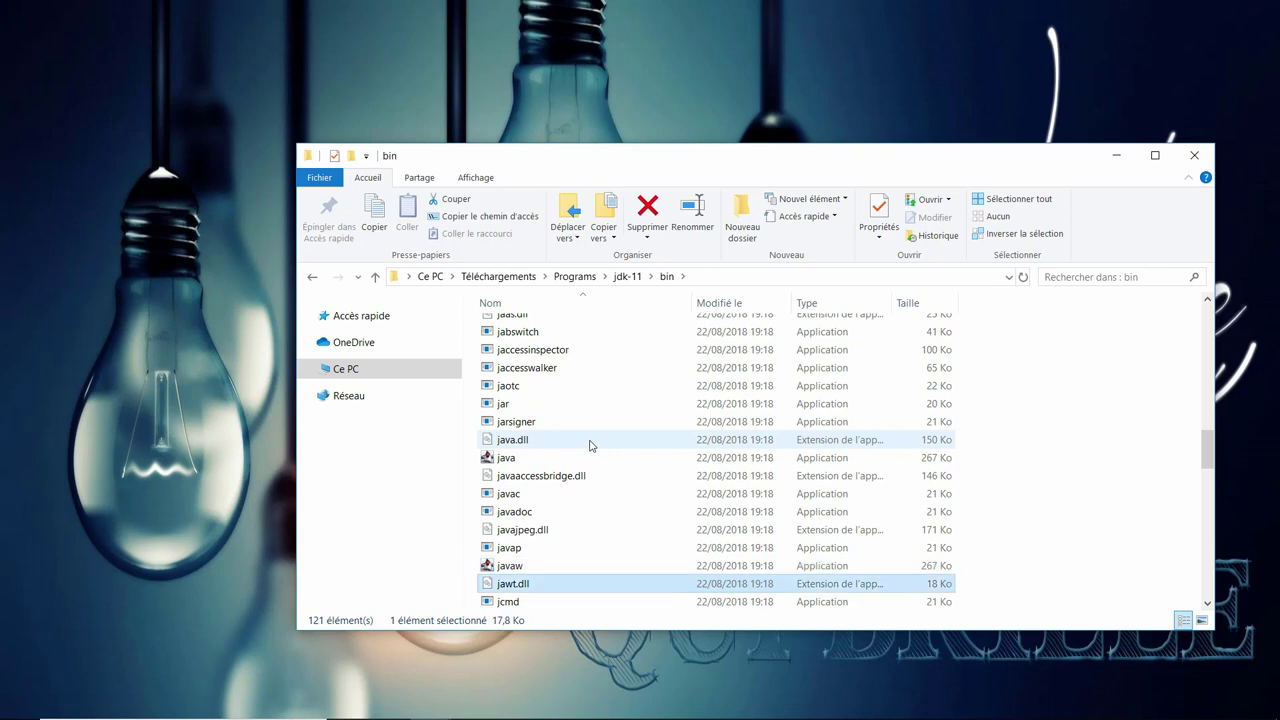
pyautogui.press('Up')
pyautogui.press('Up')
pyautogui.press('Up')
pyautogui.press('Up')
pyautogui.press('Up')
pyautogui.press('Up')
pyautogui.press('Up')
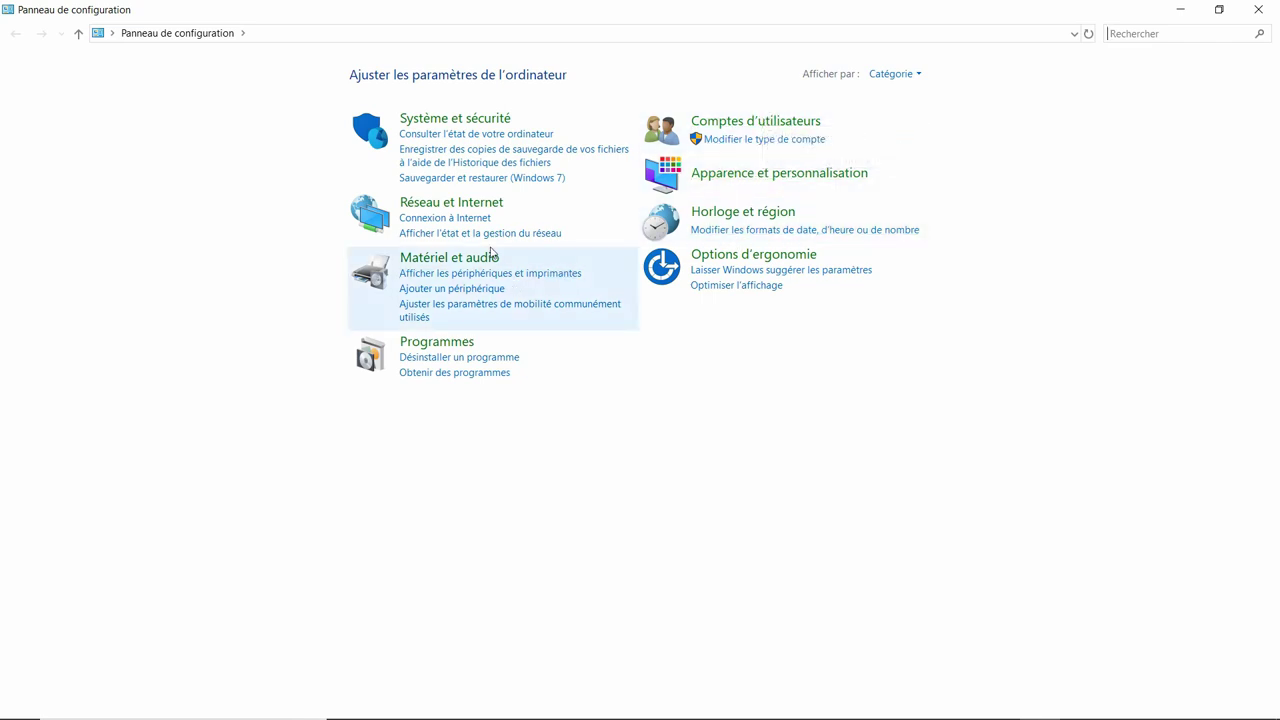
# In the Windows Control Panel, open the environment variables from the advanced system settings.
pyautogui.click(435, 119)
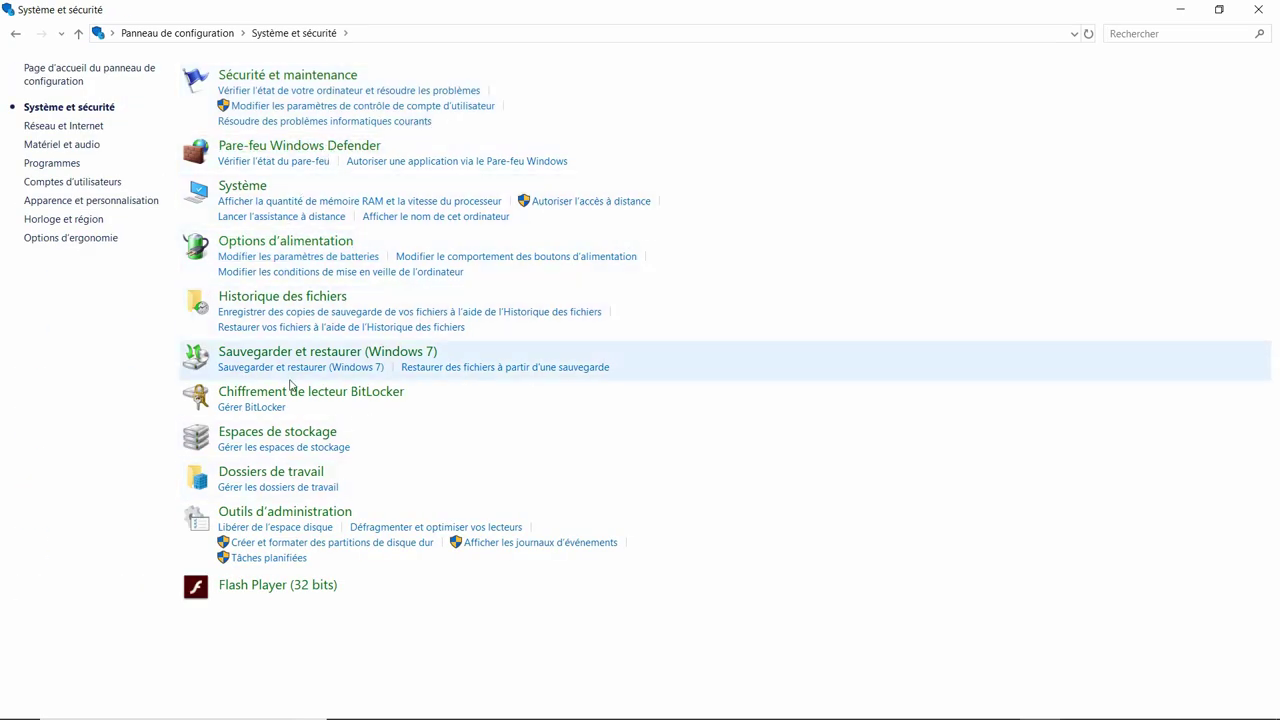
pyautogui.click(257, 188)
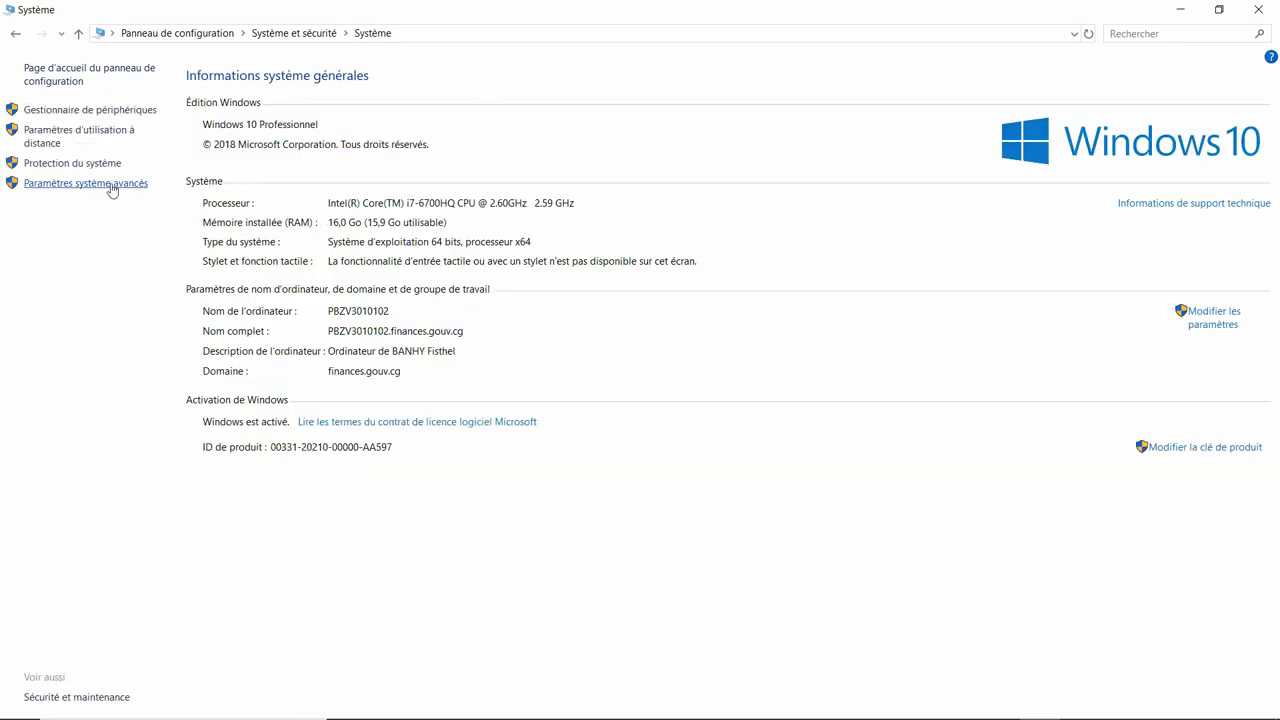
pyautogui.click(112, 190)
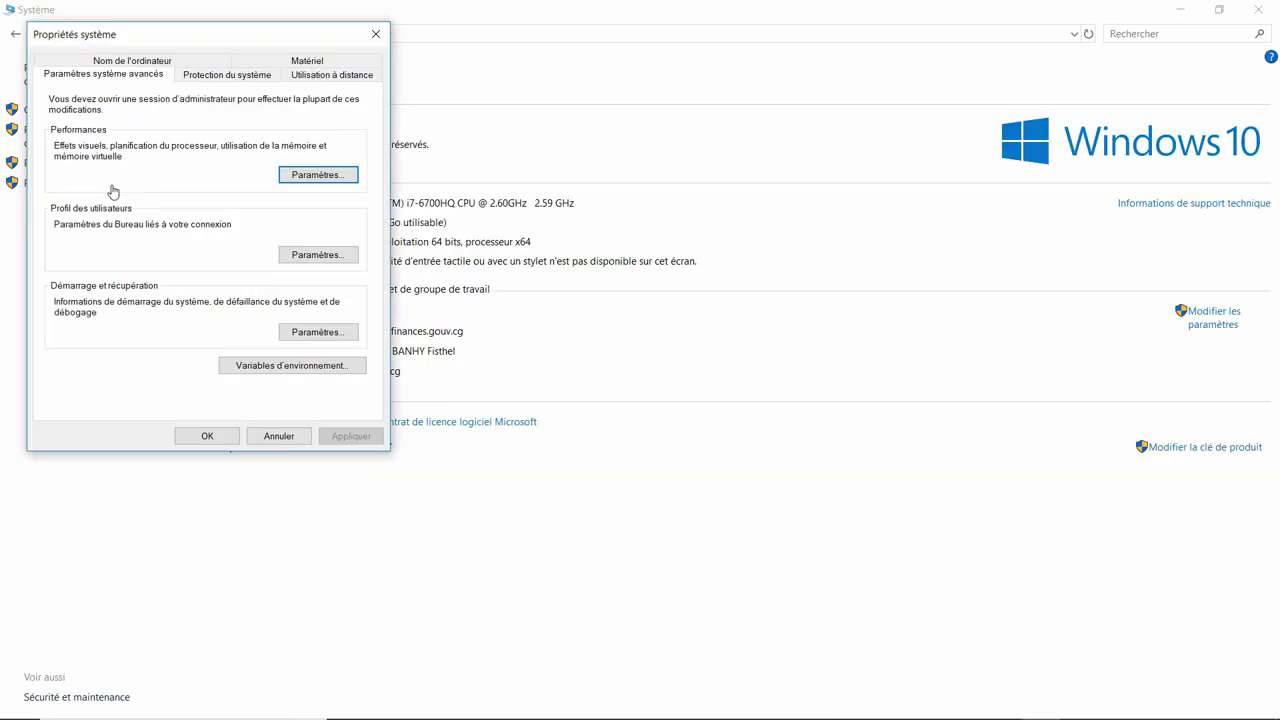
pyautogui.click(273, 367)
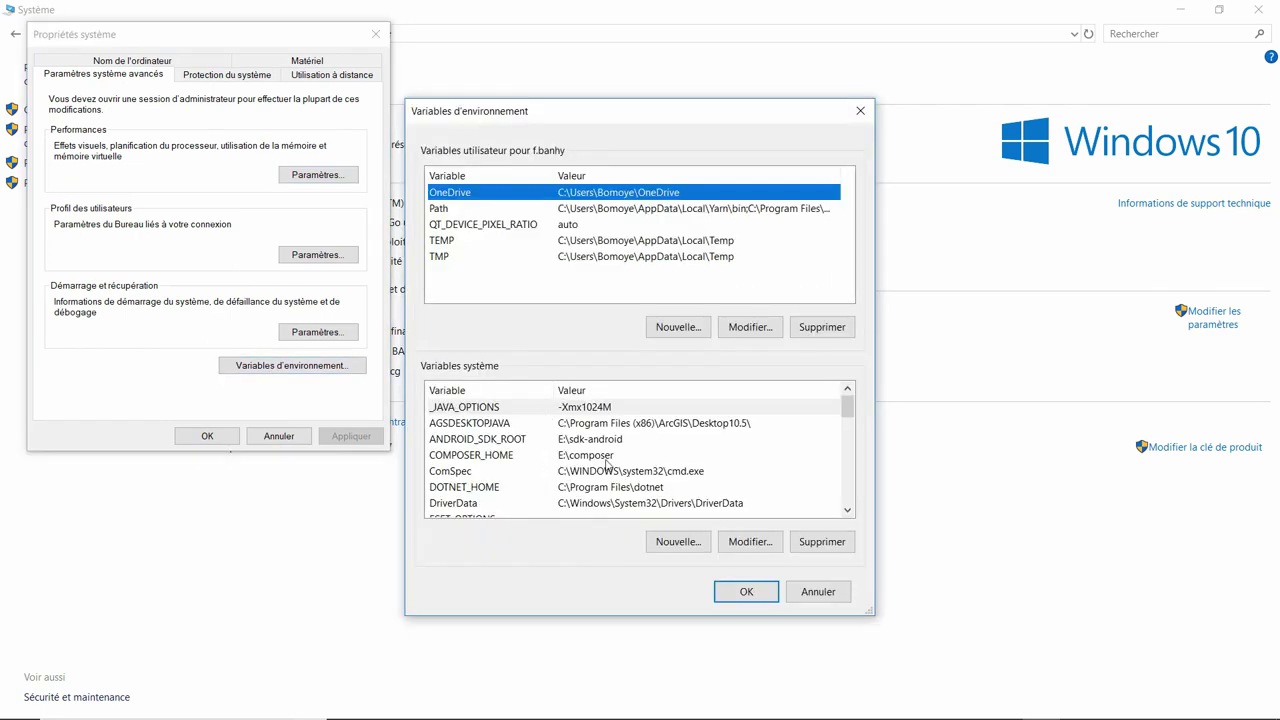
# Set the JAVA_HOME system variable to the full path of the extracted jdk-11 folder, copied from File Explorer.
pyautogui.click(848, 453)
pyautogui.click(848, 453)
pyautogui.click(445, 455)
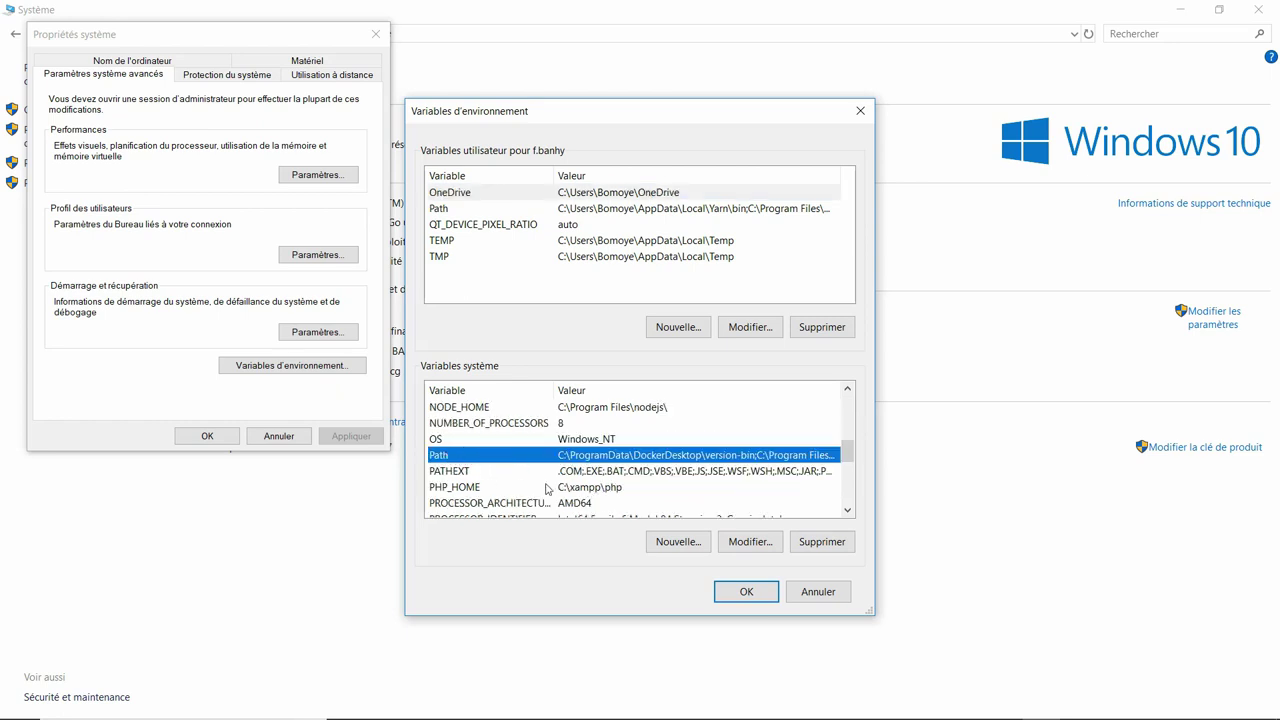
pyautogui.click(497, 489)
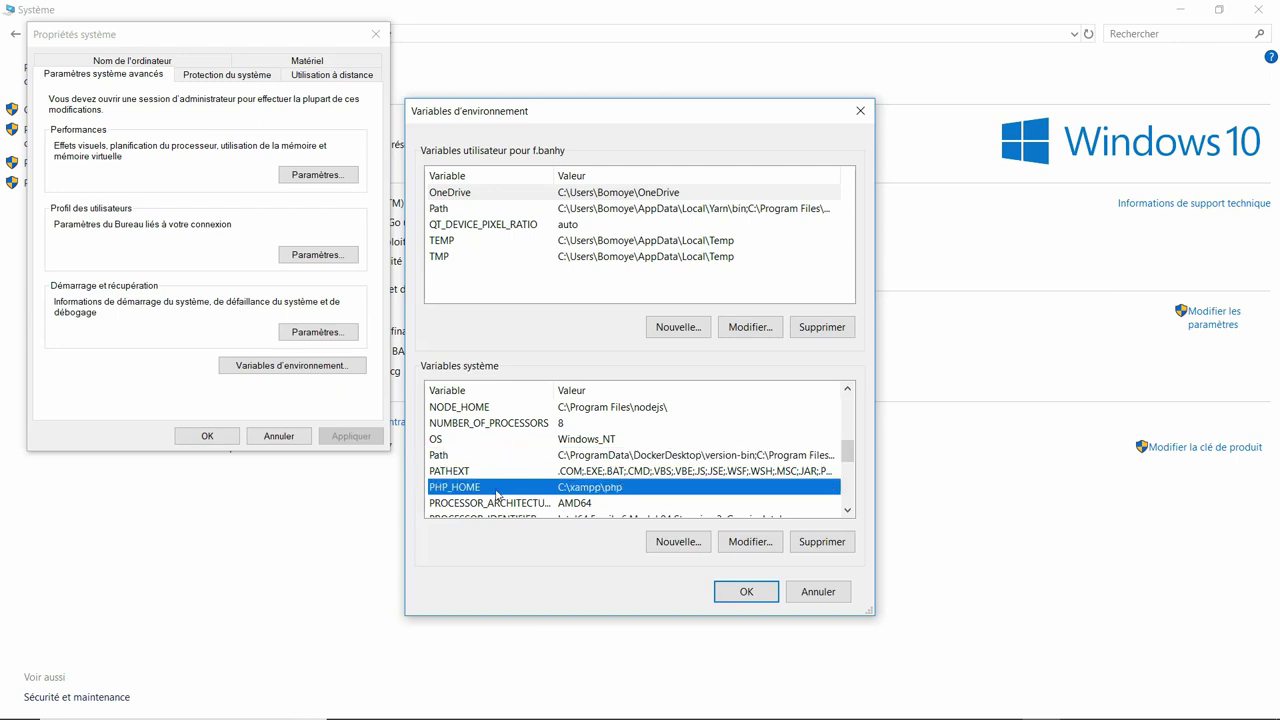
pyautogui.press('j')
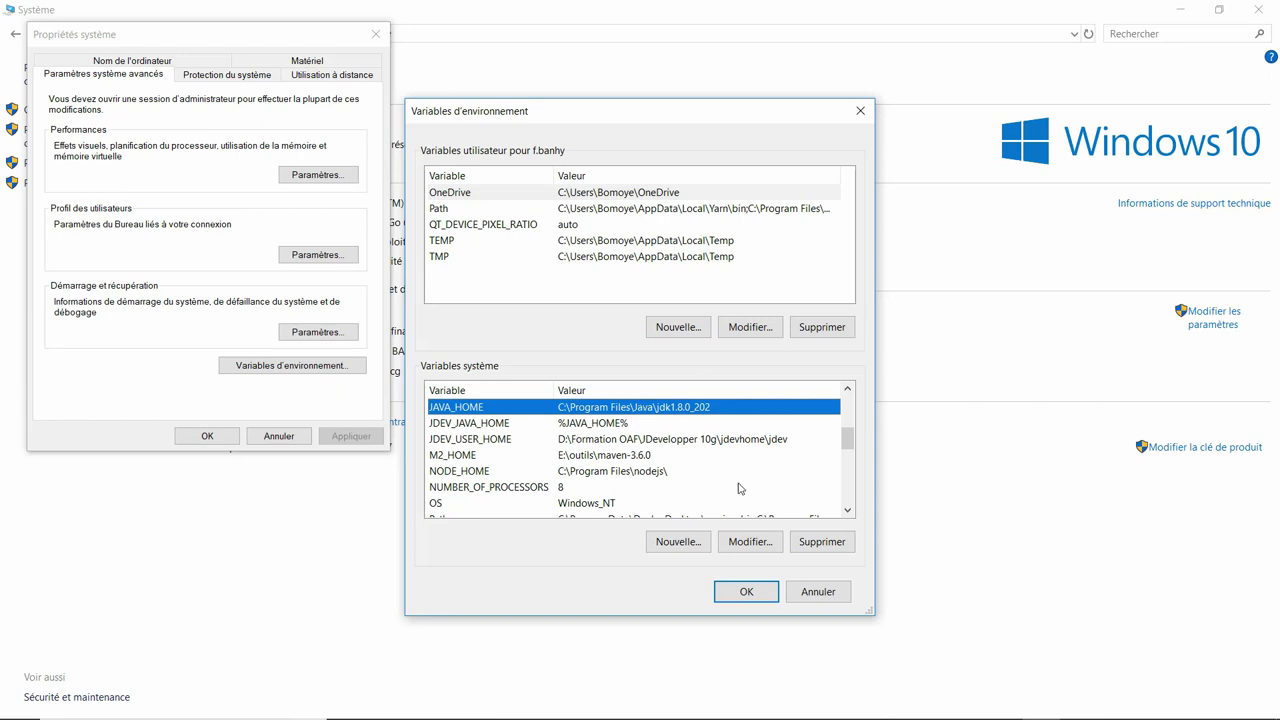
pyautogui.click(753, 545)
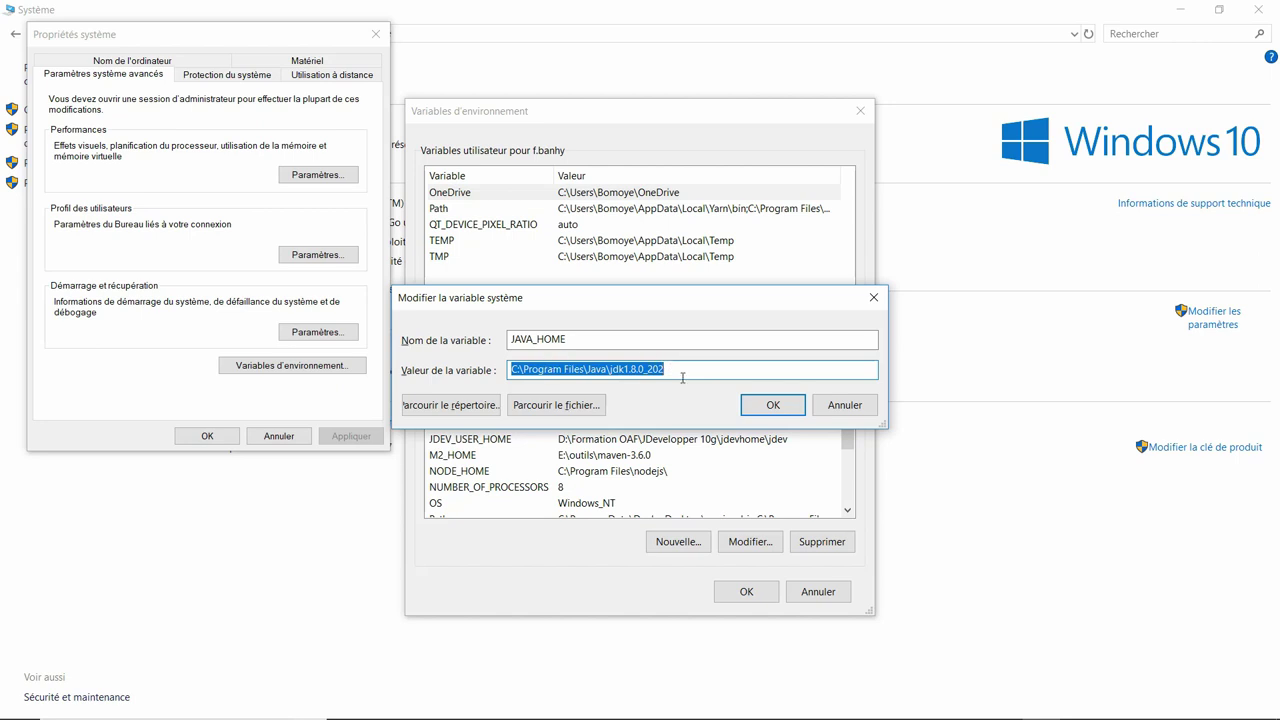
pyautogui.hotkey('alt', 'Tab')
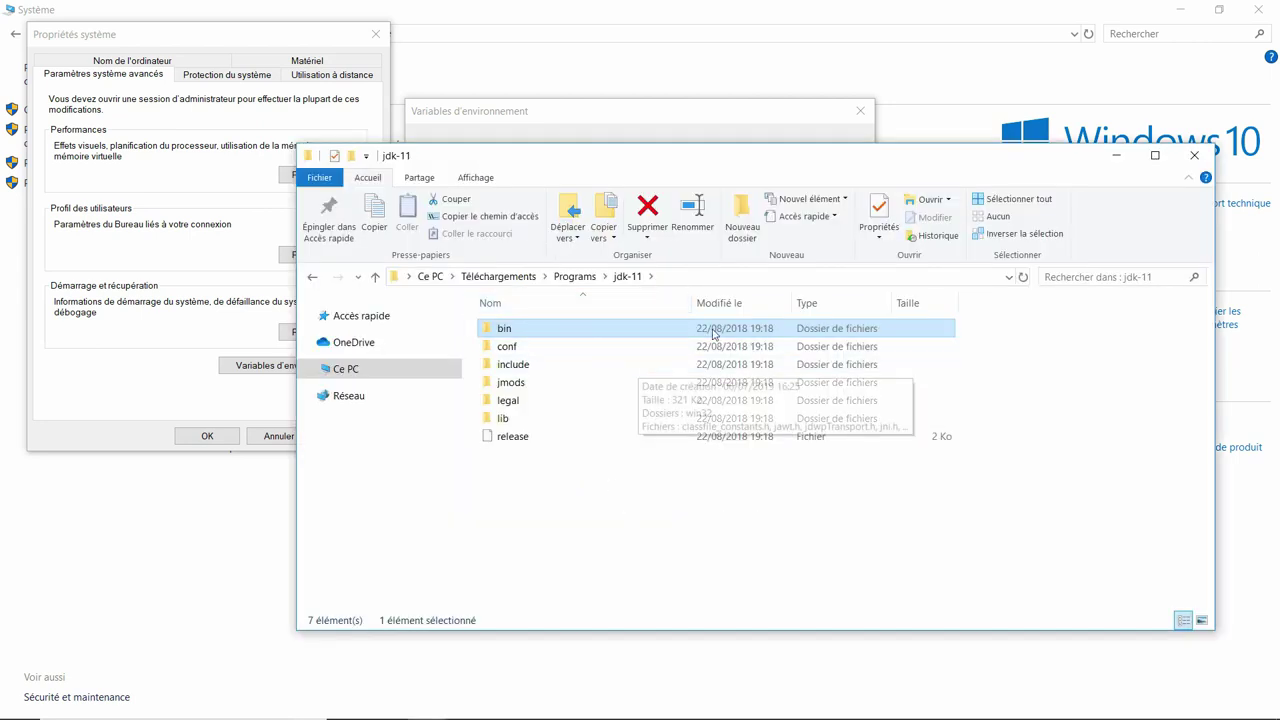
pyautogui.click(673, 280)
pyautogui.hotkey('ctrl', 'c')
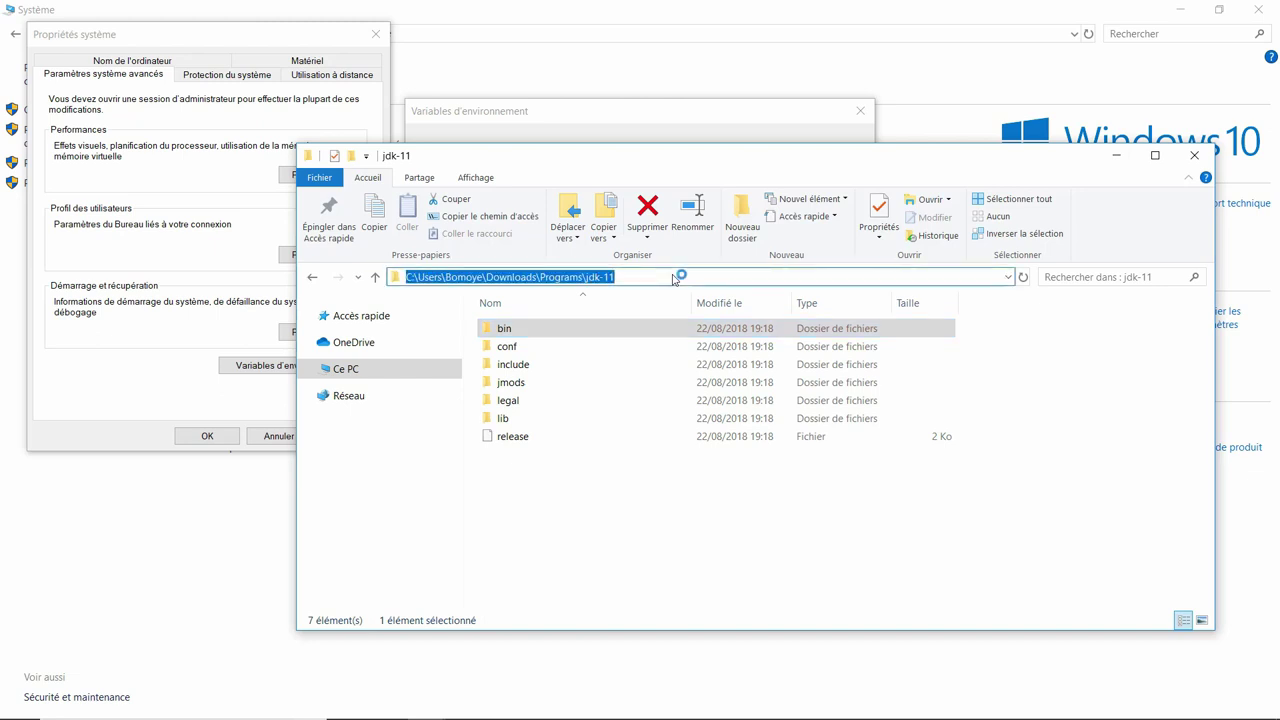
pyautogui.hotkey('alt', 'Tab')
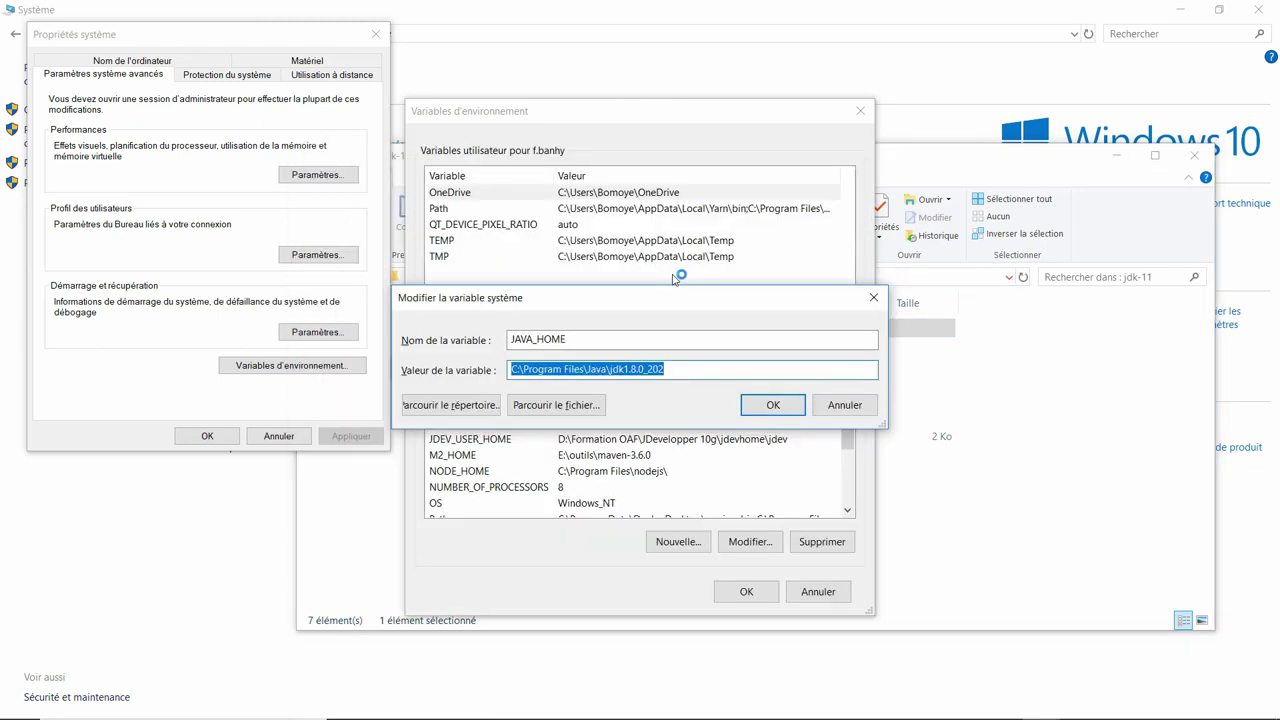
pyautogui.hotkey('ctrl', 'v')
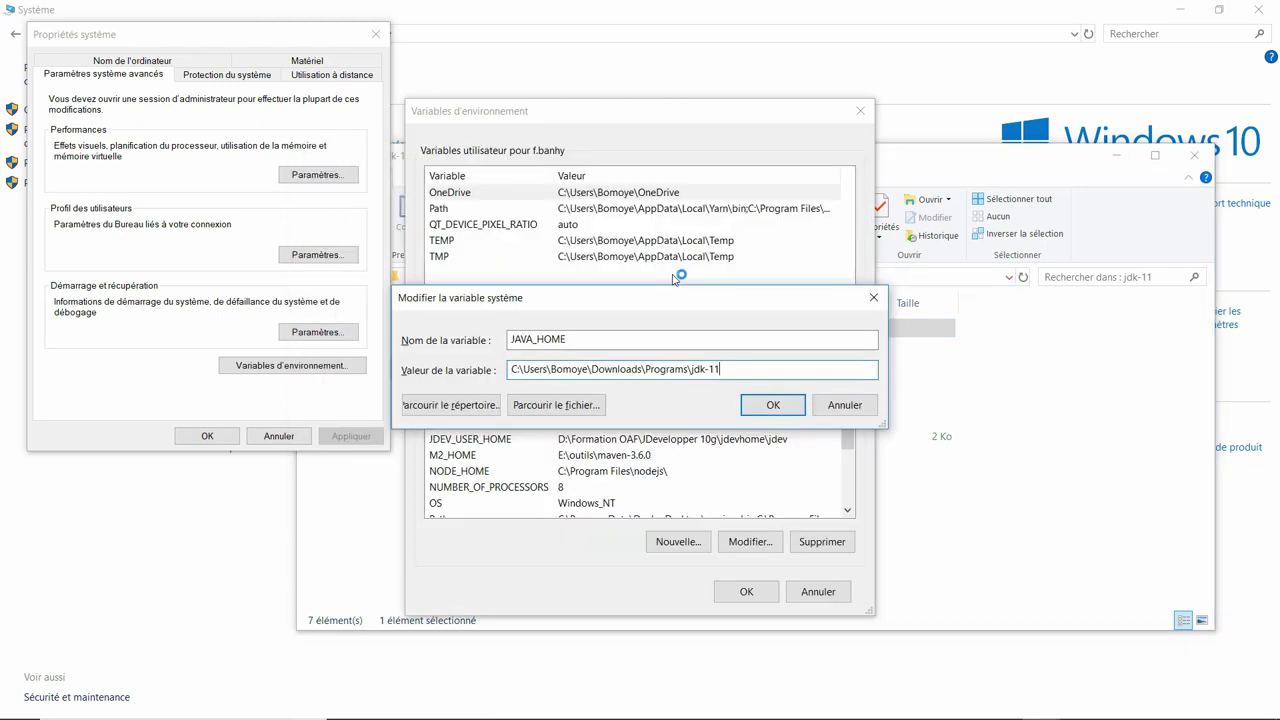
pyautogui.click(772, 407)
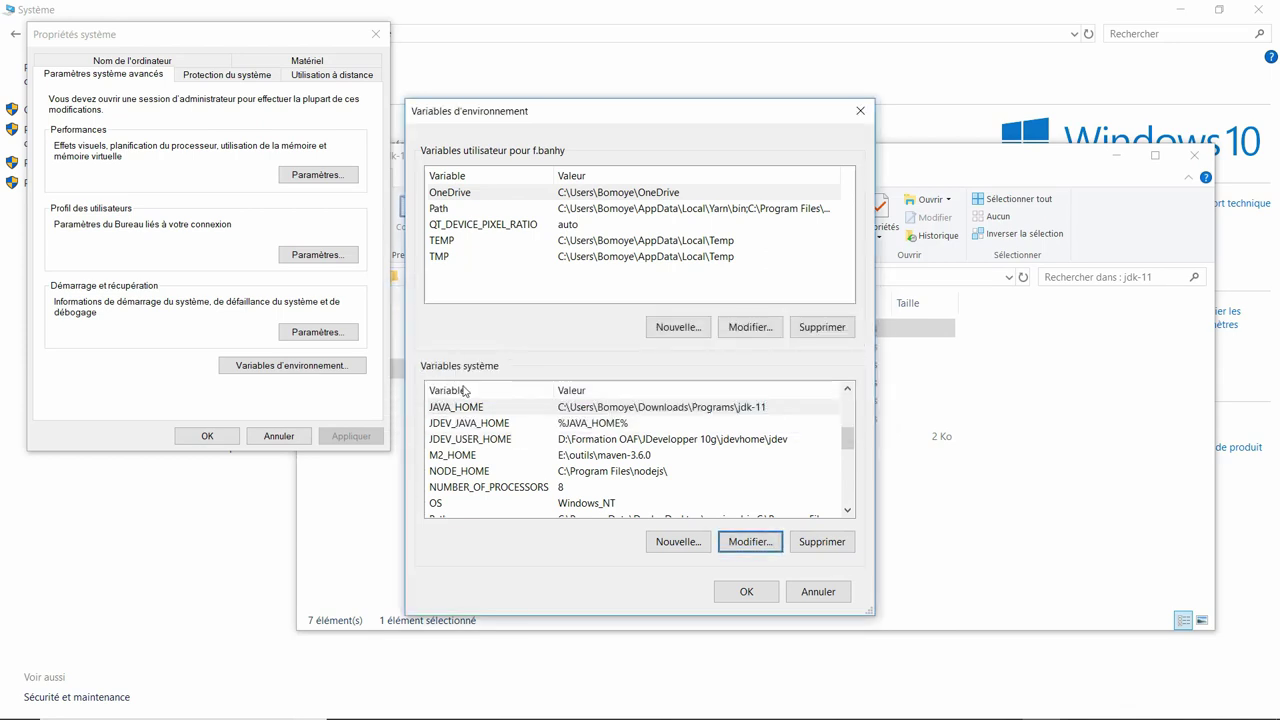
# In the Path system variable, replace the C:\Program Files\Java\jdk1.8.0_202\bin entry with %JAVA_HOME%\bin.
pyautogui.click(489, 457)
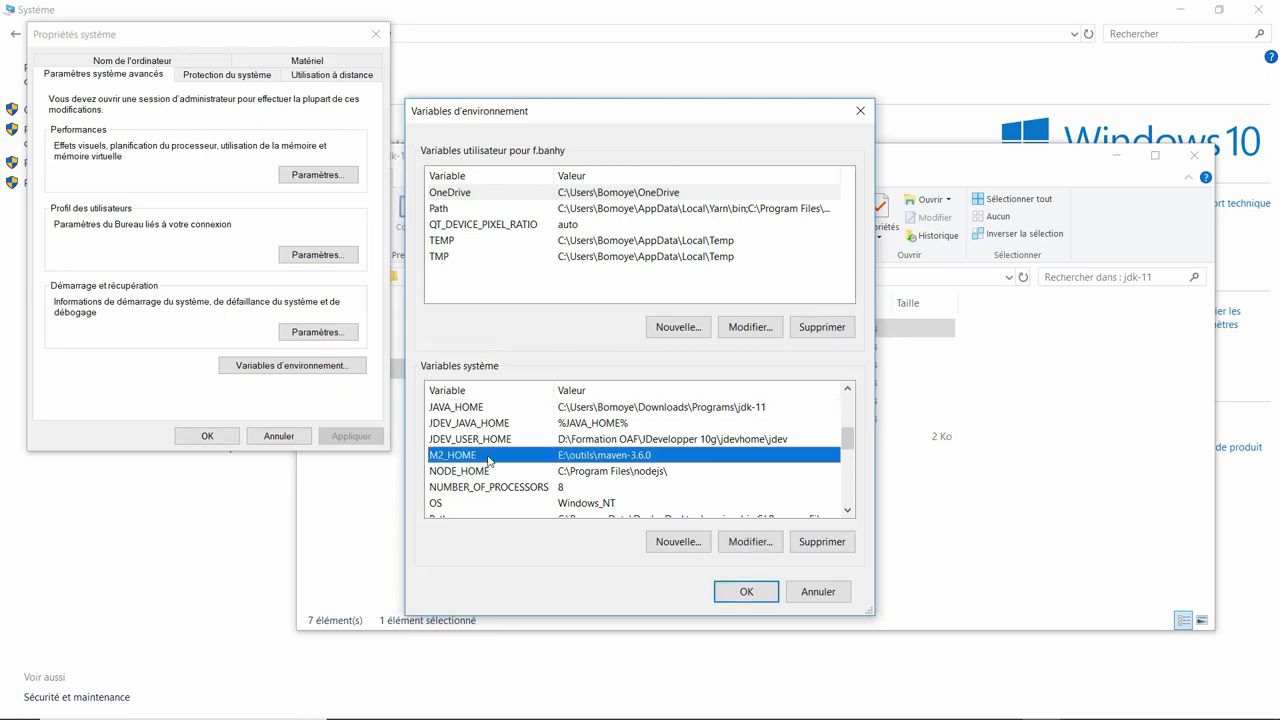
pyautogui.press('p')
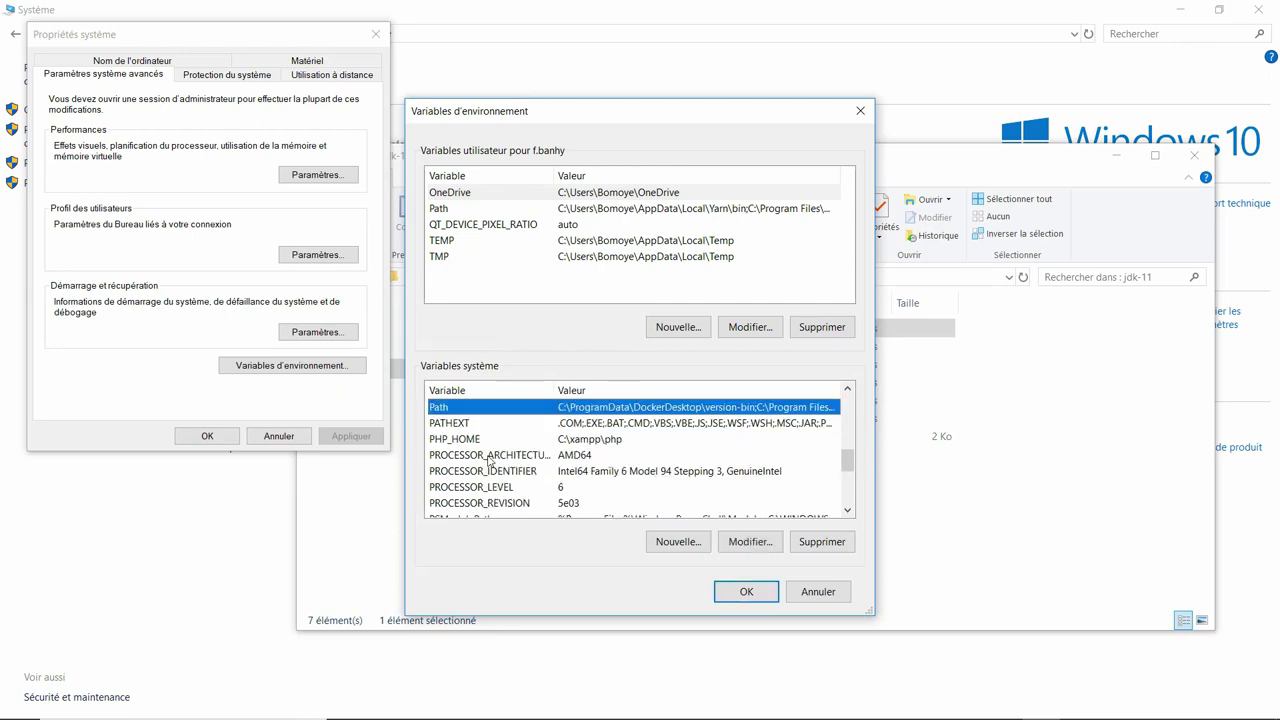
pyautogui.click(741, 546)
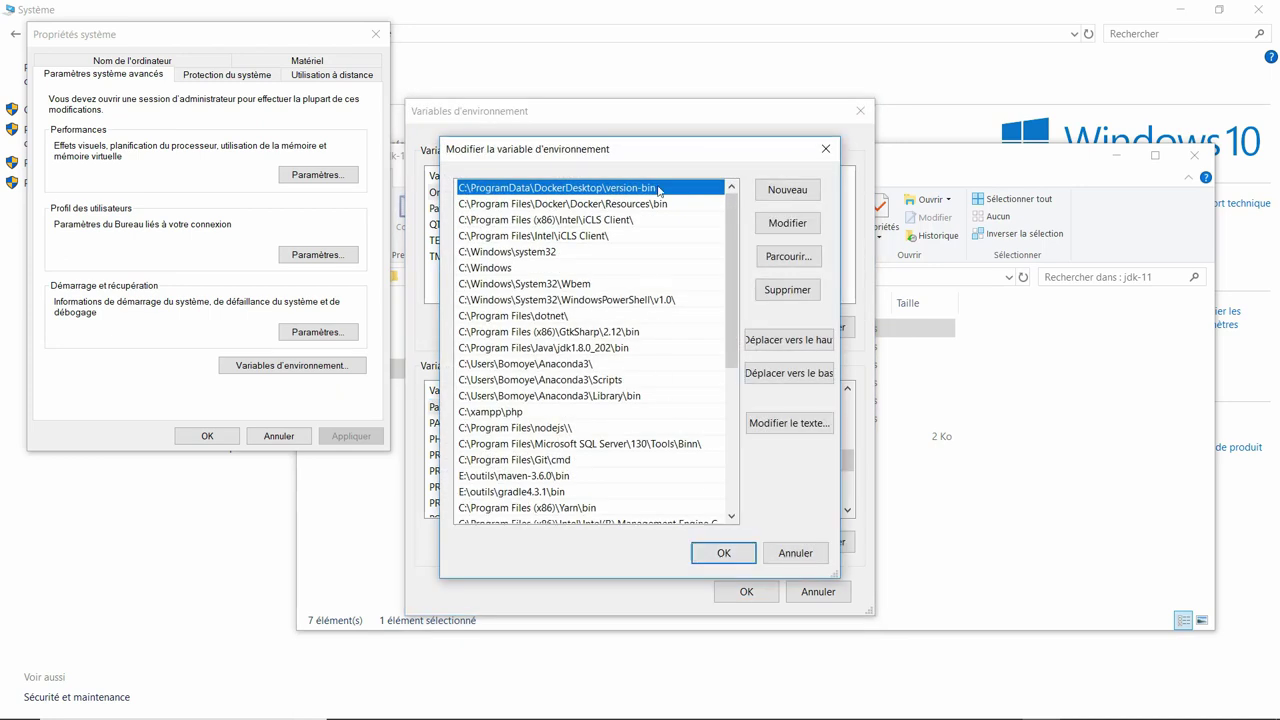
pyautogui.moveTo(737, 233); pyautogui.dragTo(720, 385)
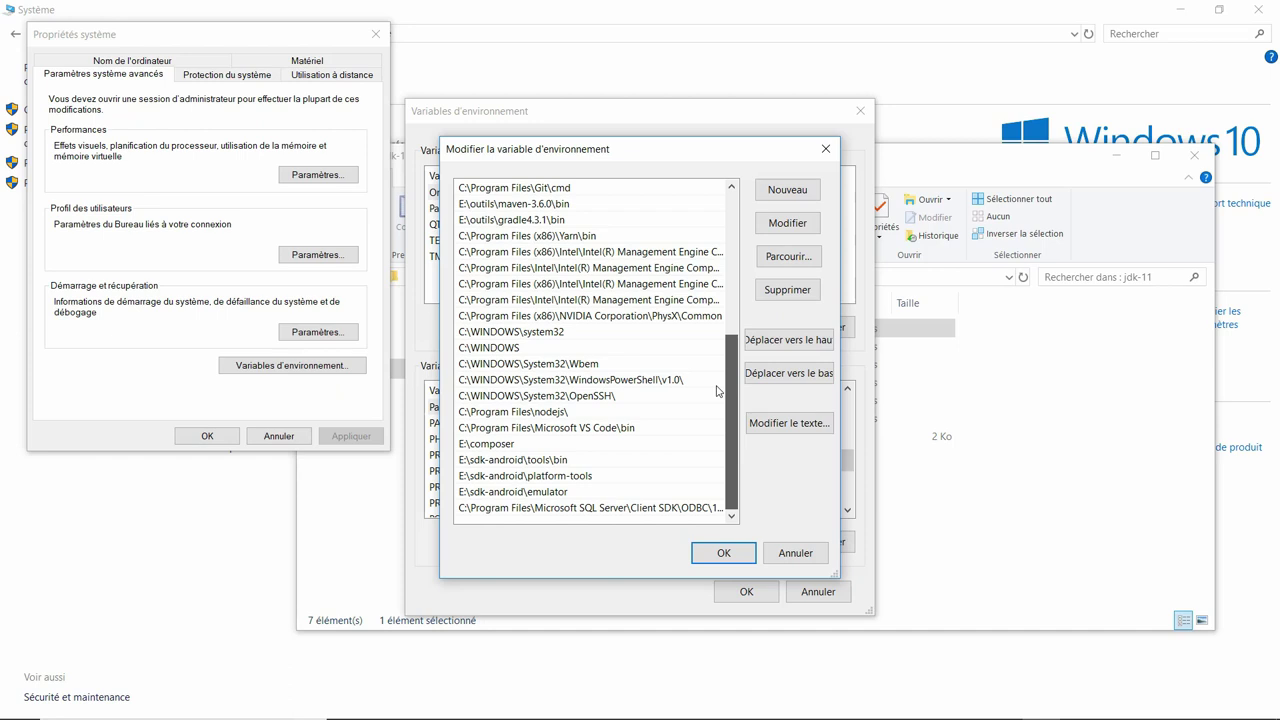
pyautogui.scroll(8, 600, 340)
pyautogui.click(560, 347)
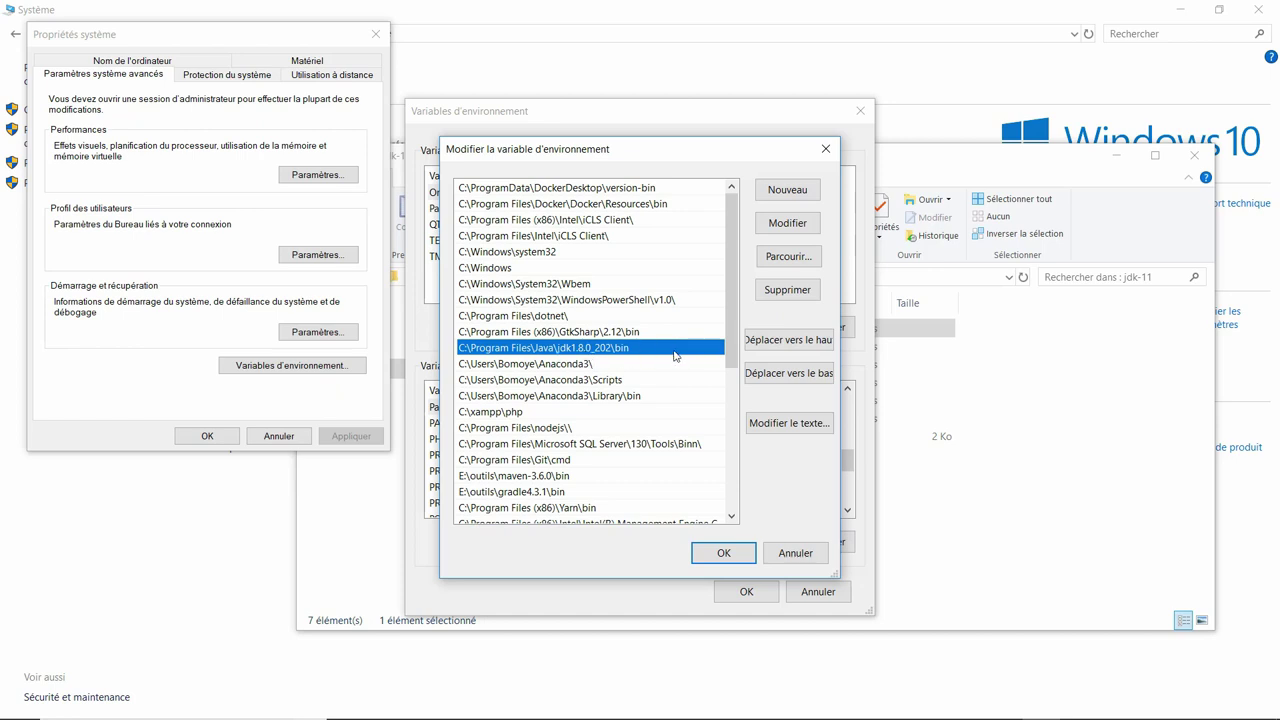
pyautogui.click(801, 222)
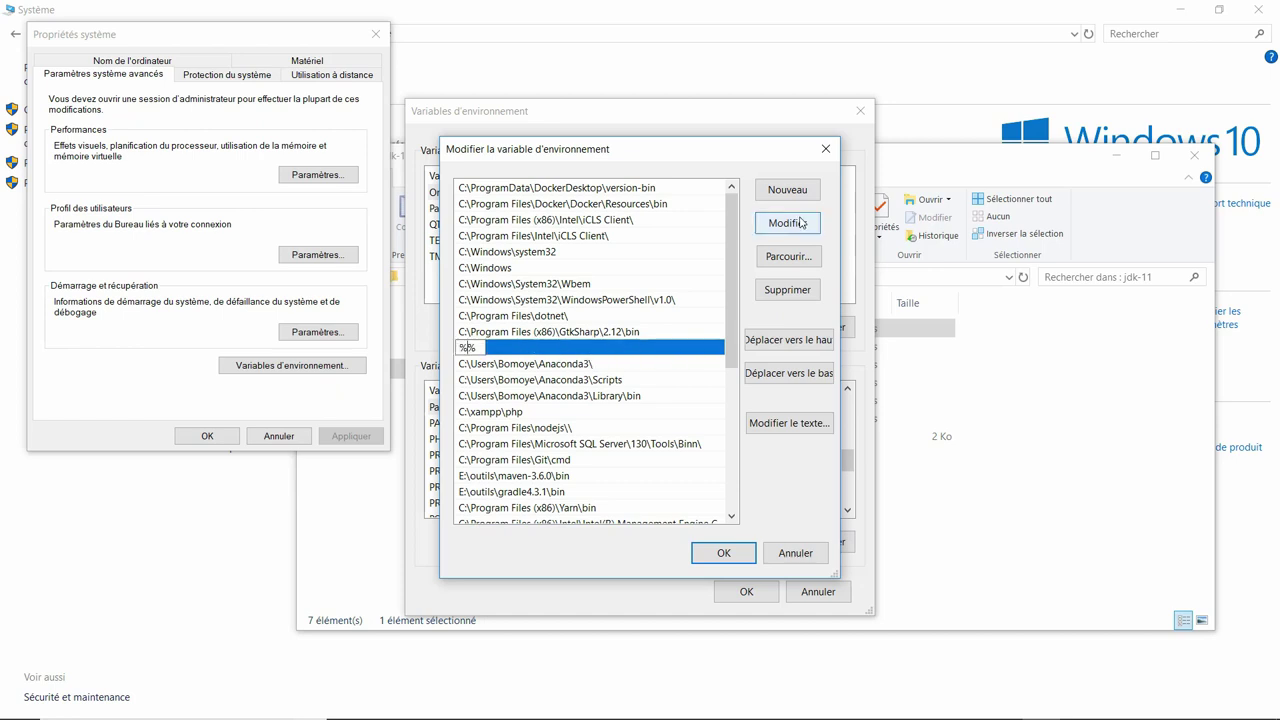
pyautogui.write('JAVA_HOME%')
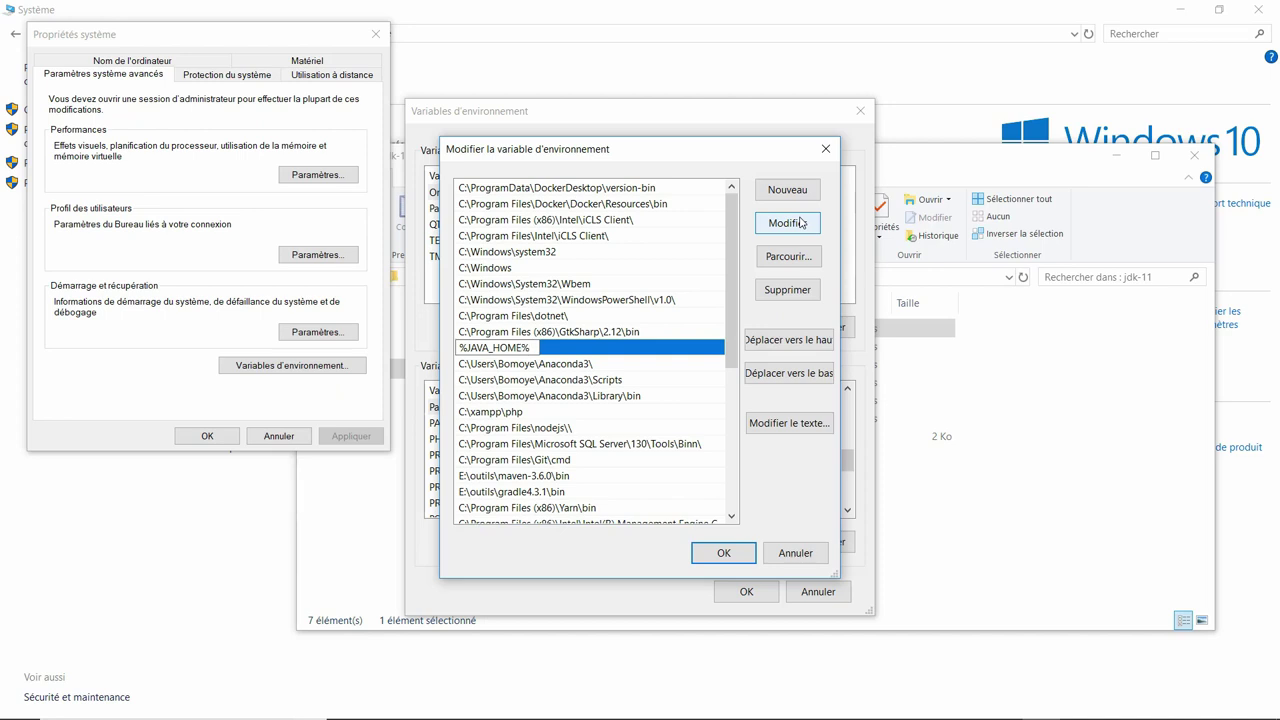
pyautogui.write('\\bin')
pyautogui.click(736, 556)
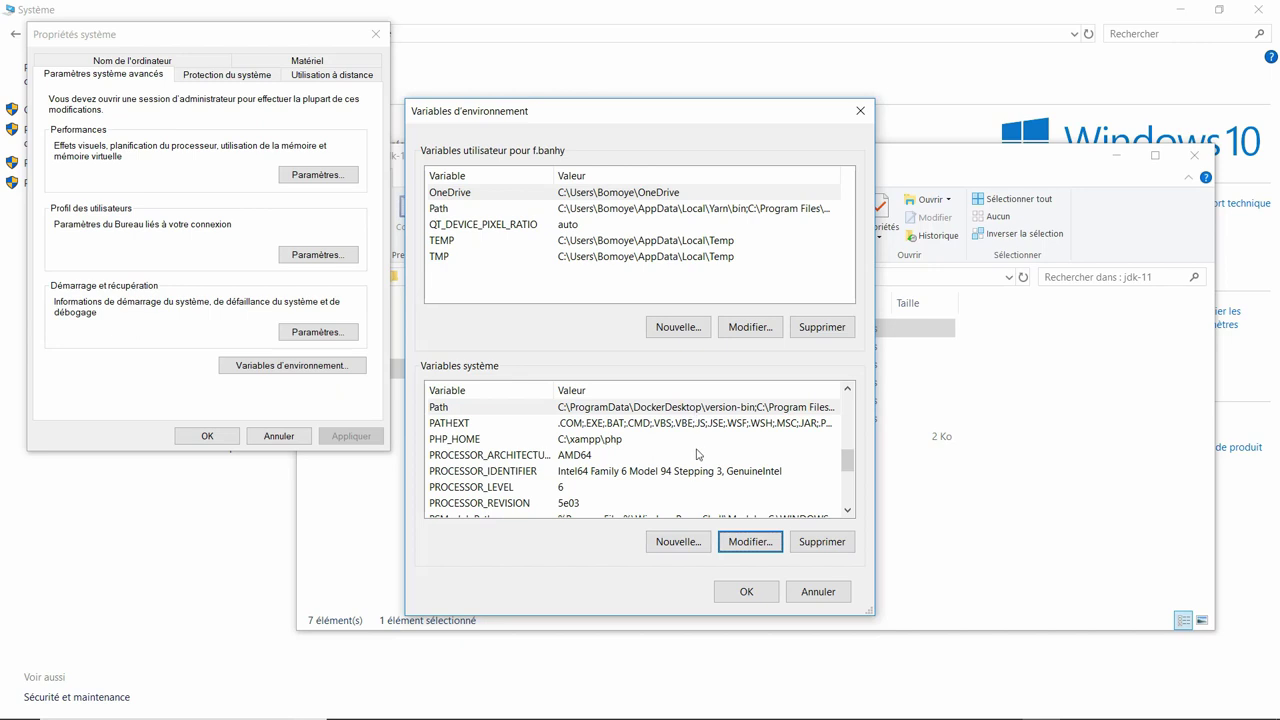
# Recheck the %JAVA_HOME%\bin entry in the system Path, then save the environment variables and close the system properties.
pyautogui.click(752, 543)
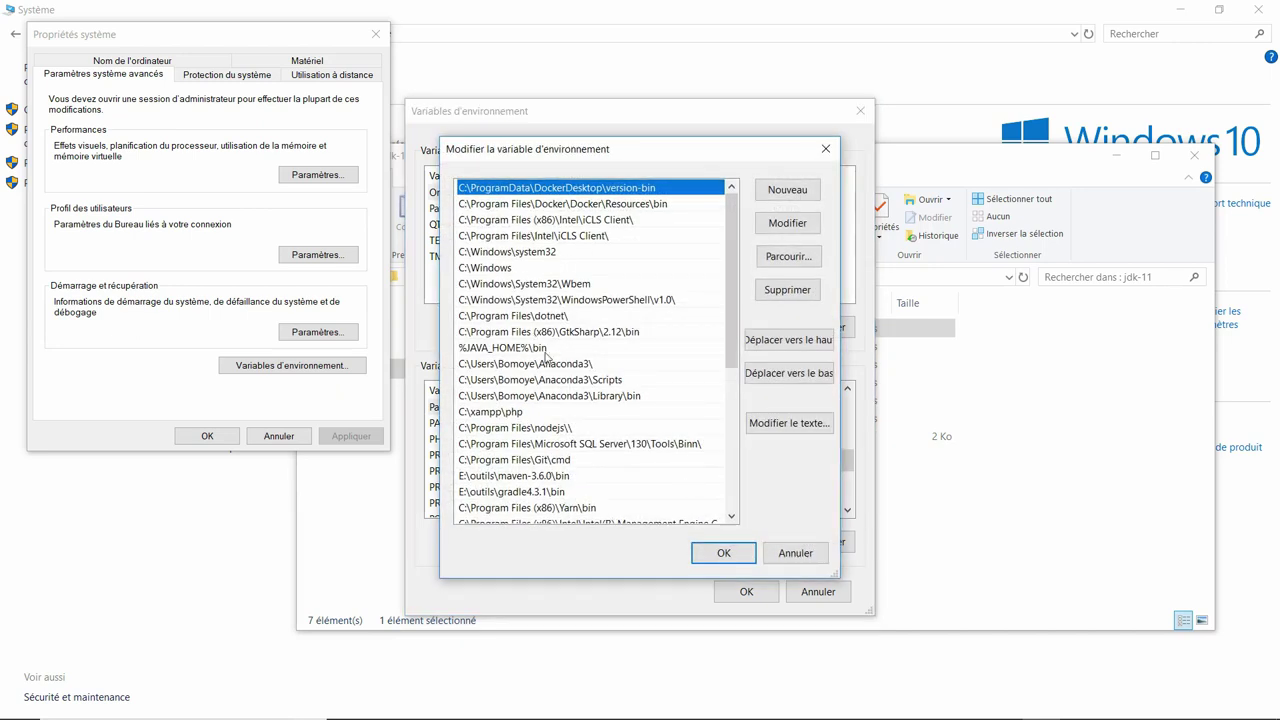
pyautogui.click(724, 553)
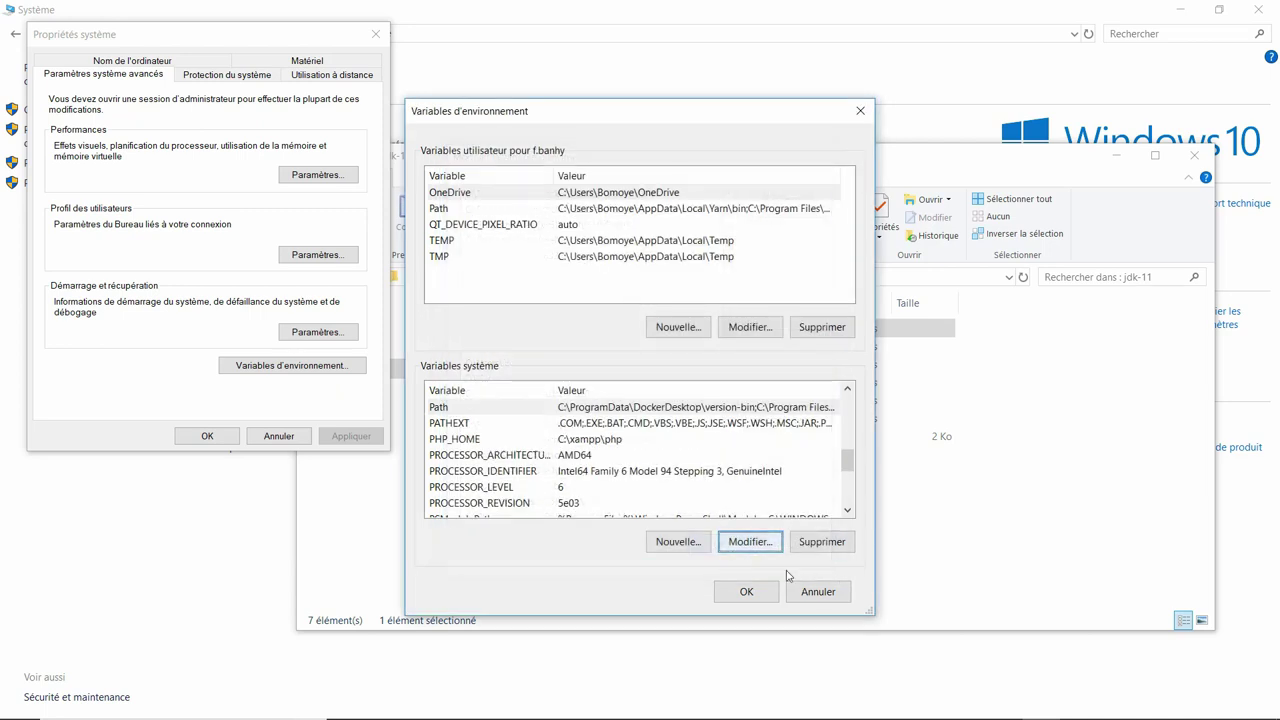
pyautogui.click(744, 591)
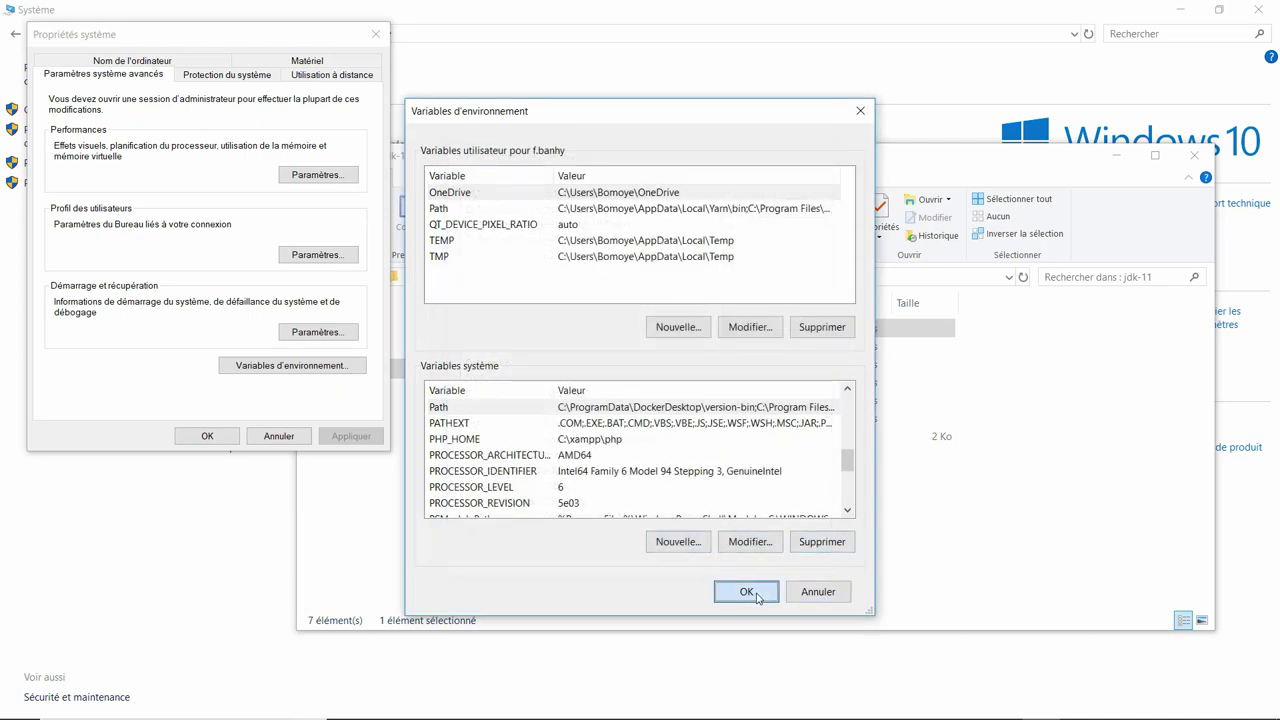
pyautogui.click(201, 434)
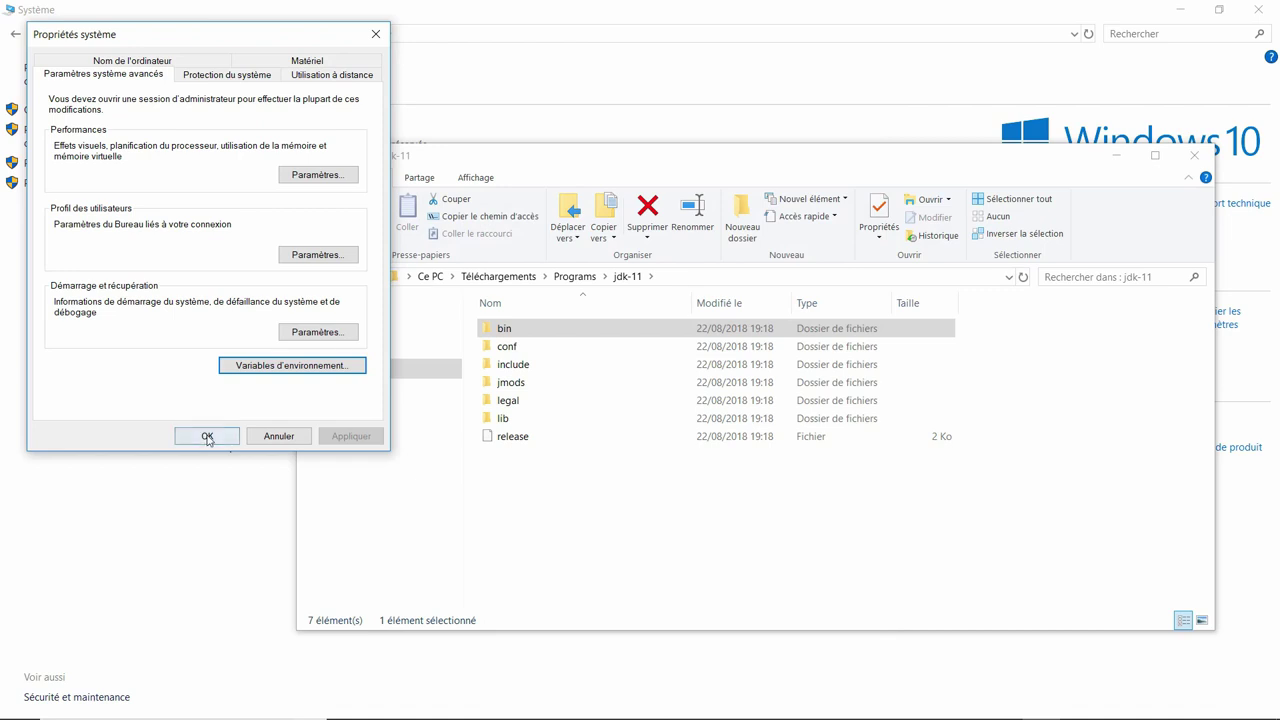
# Switch to a Windows Command Prompt with cmd, check the Java installation with java -version, and close it.
pyautogui.press('super+r')
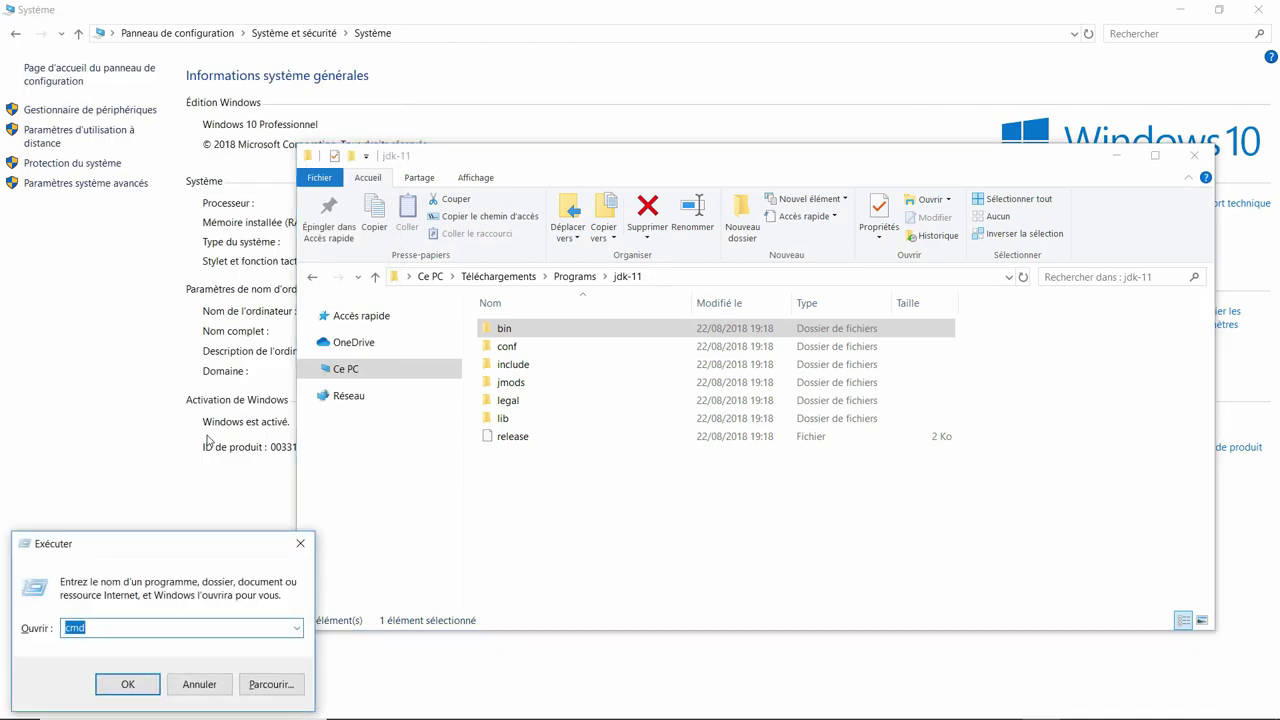
pyautogui.press('Return')
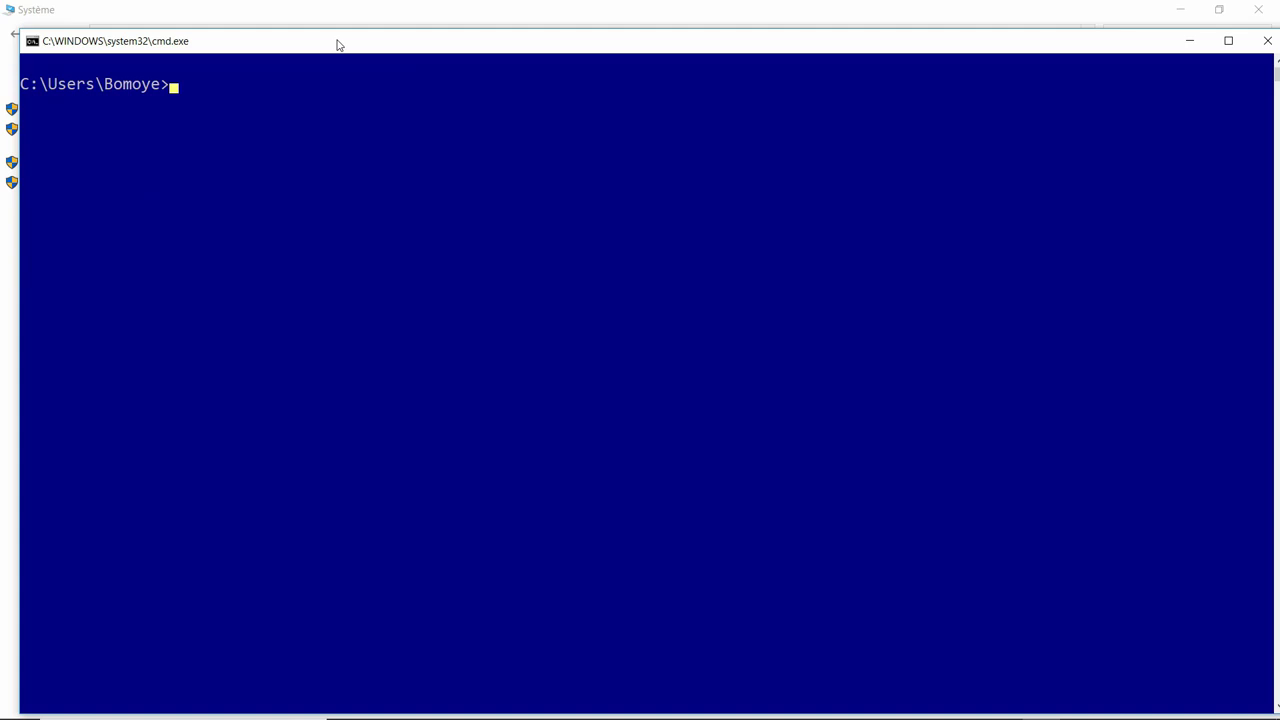
pyautogui.write('java -version')
pyautogui.press('Return')
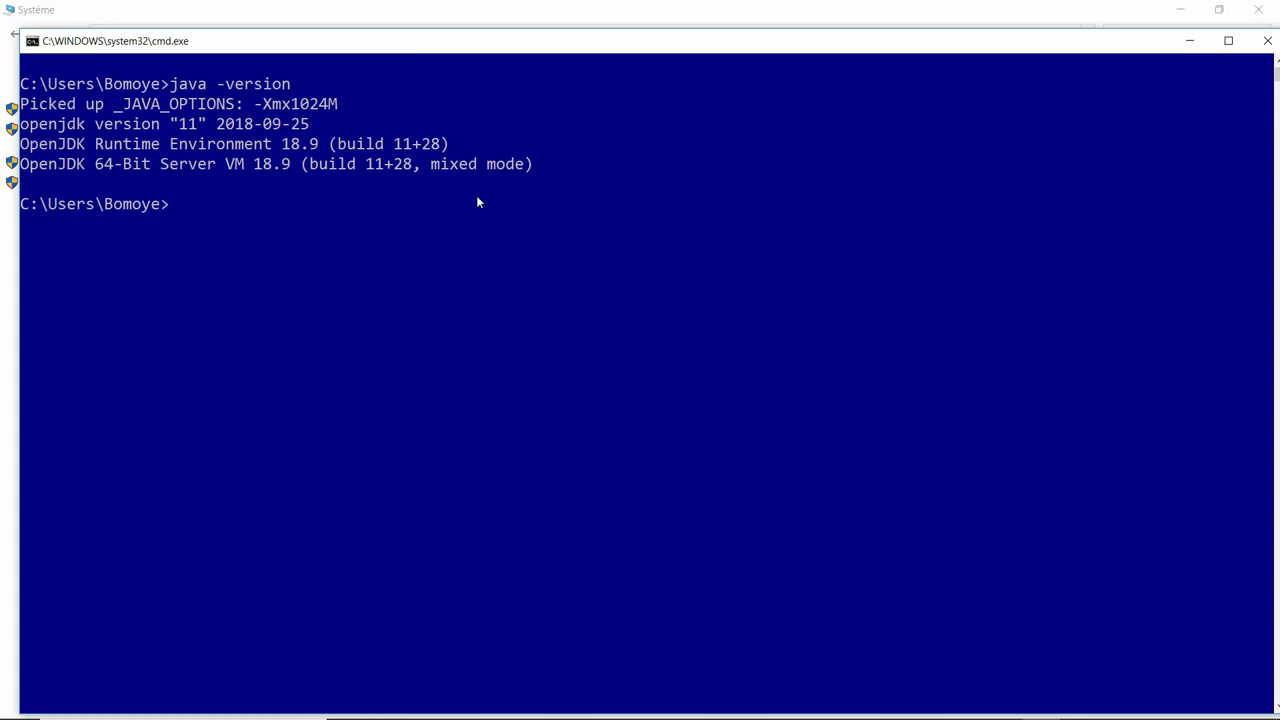
pyautogui.click(1260, 48)
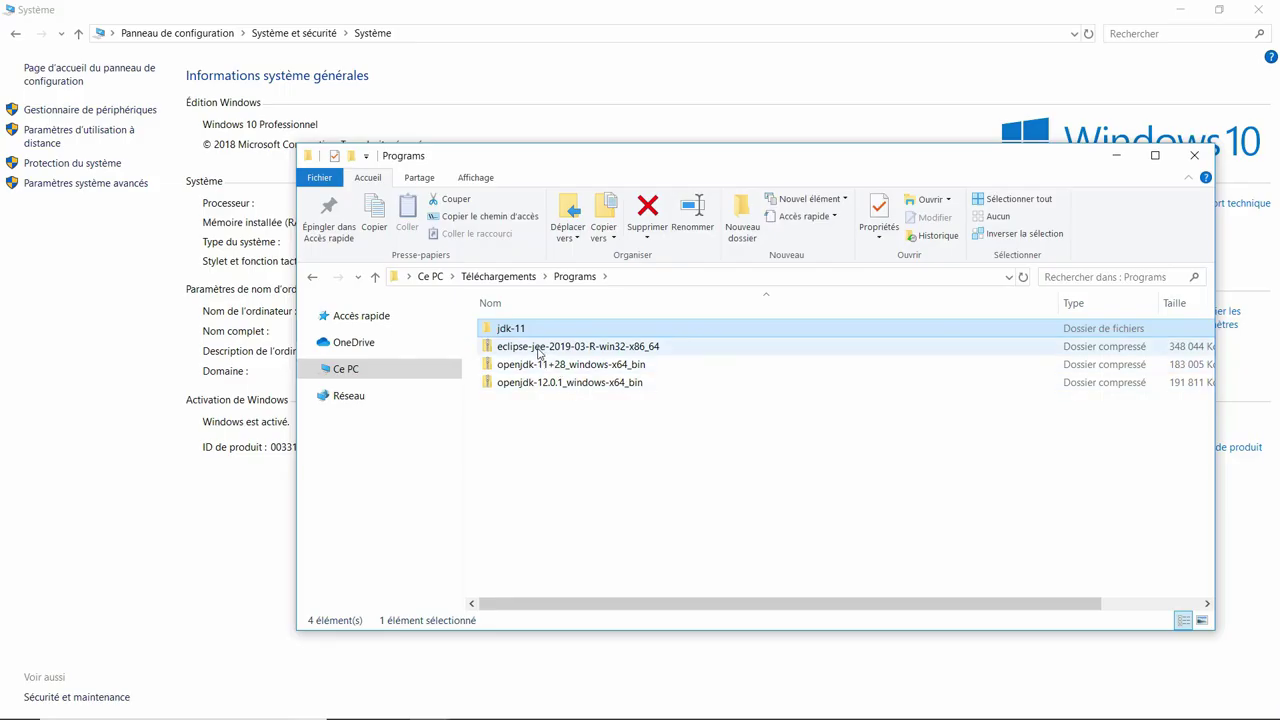
# In File Explorer, extract the eclipse-jee-2019-03-R-win32-x86_64 archive directly into the Programs folder and open the extracted eclipse folder.
pyautogui.rightClick(538, 352)
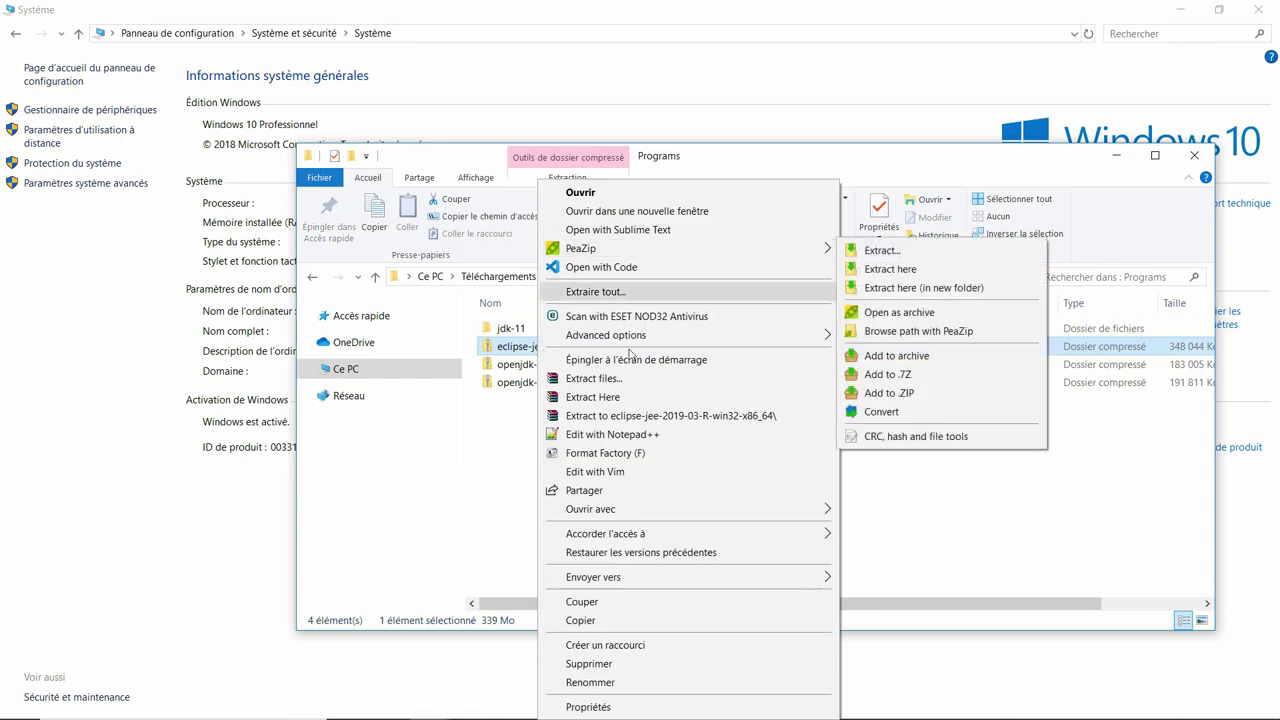
pyautogui.click(633, 396)
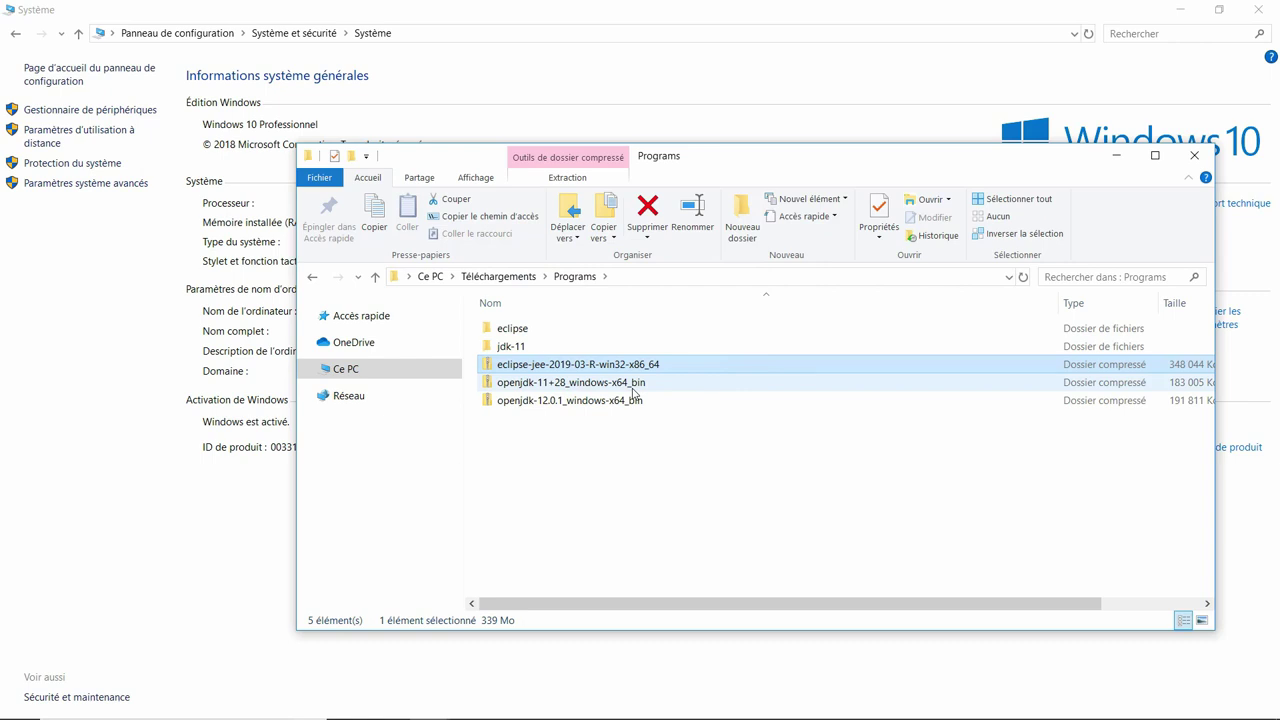
pyautogui.doubleClick(557, 333)
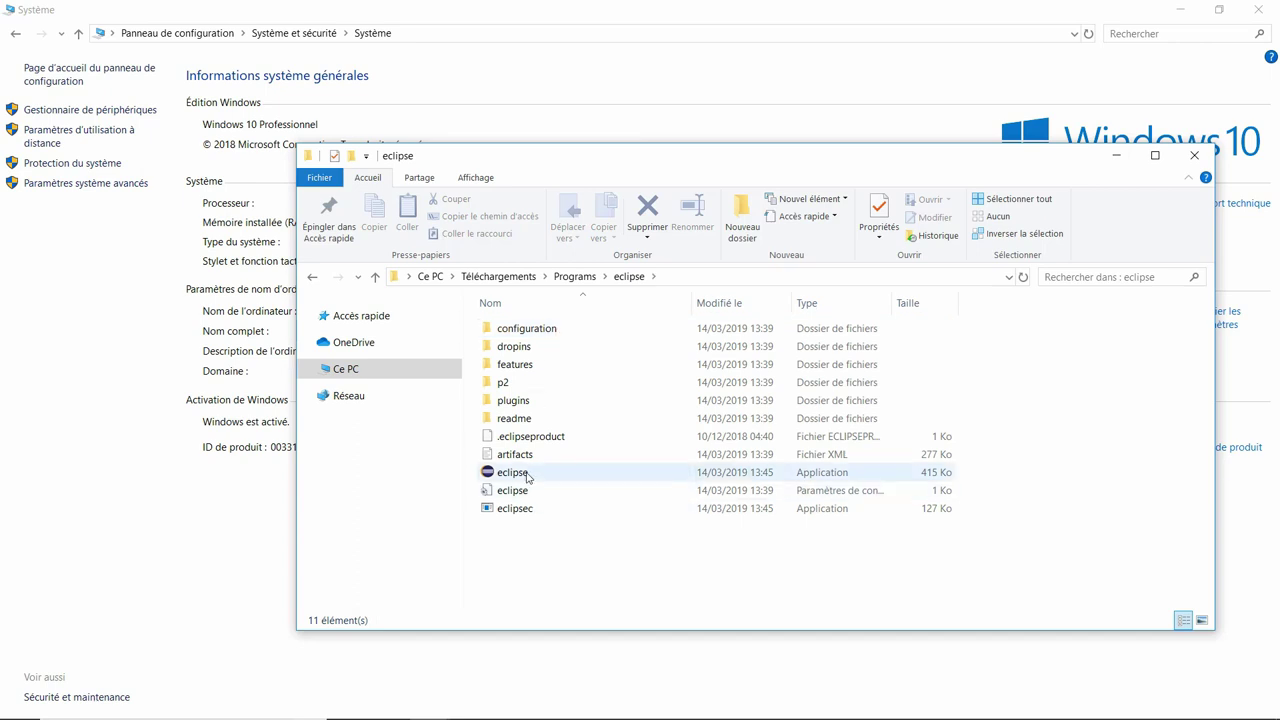
# Launch the Eclipse application with the suggested eclipse-workspace directory, accepting the update of the older workspace.
pyautogui.doubleClick(526, 474)
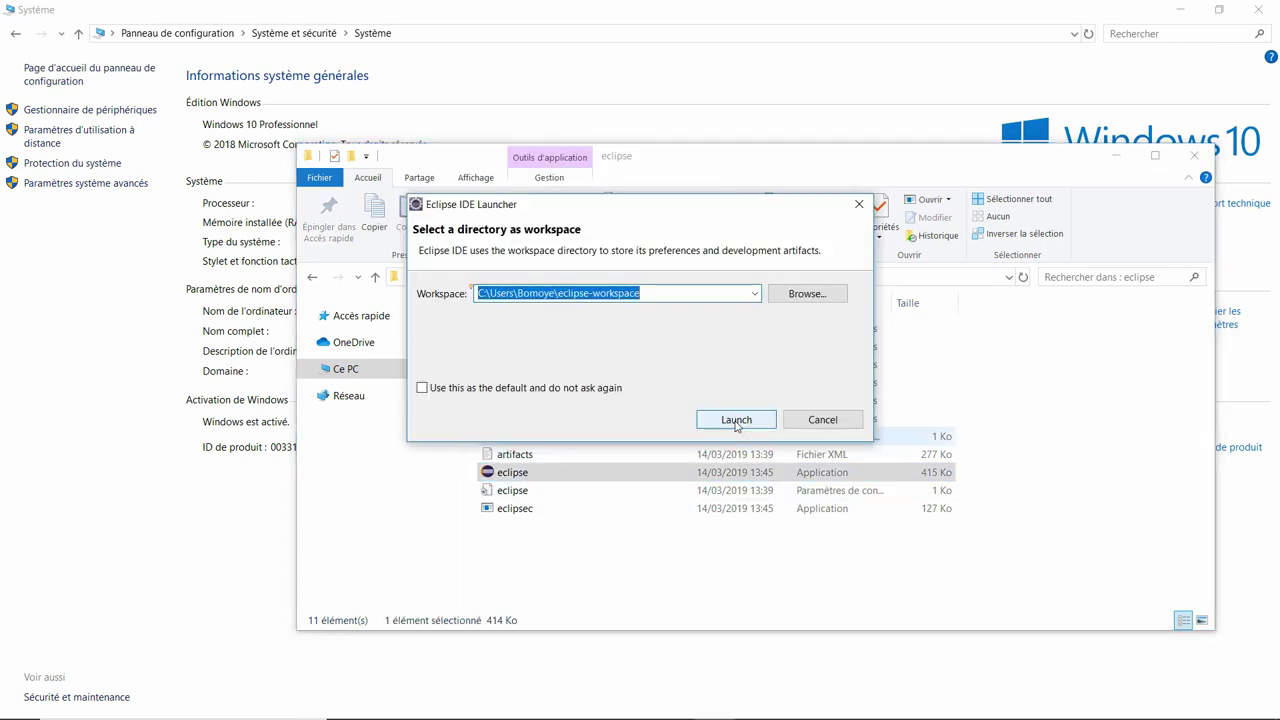
pyautogui.click(736, 420)
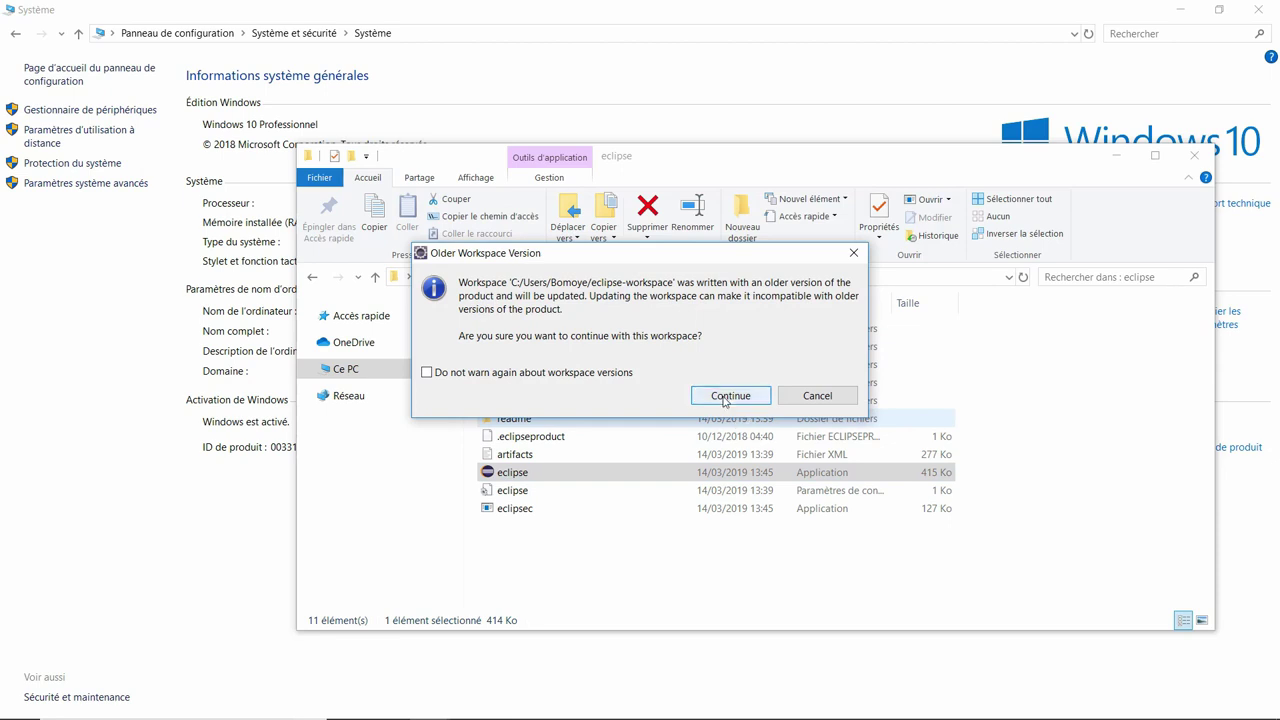
pyautogui.click(726, 398)
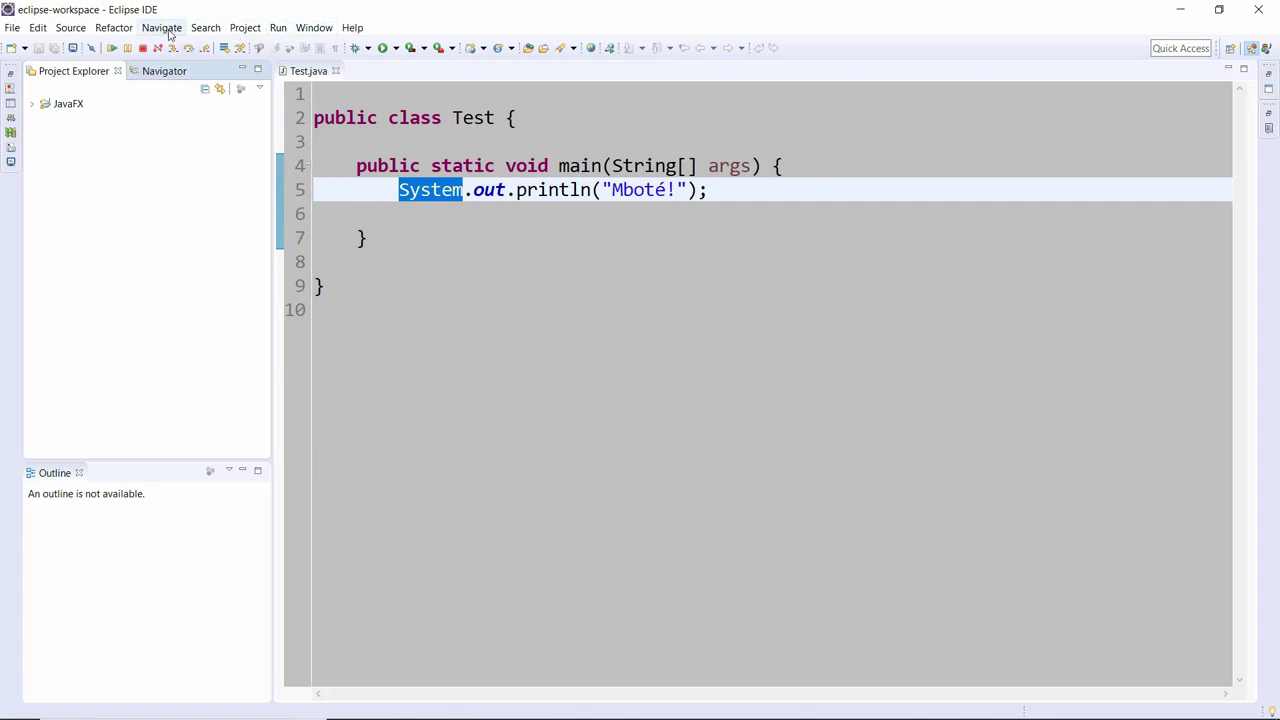
# Look through the General preferences, including Appearance, Editors and Project Natures, then close them and return to the Test.java editor.
pyautogui.click(313, 29)
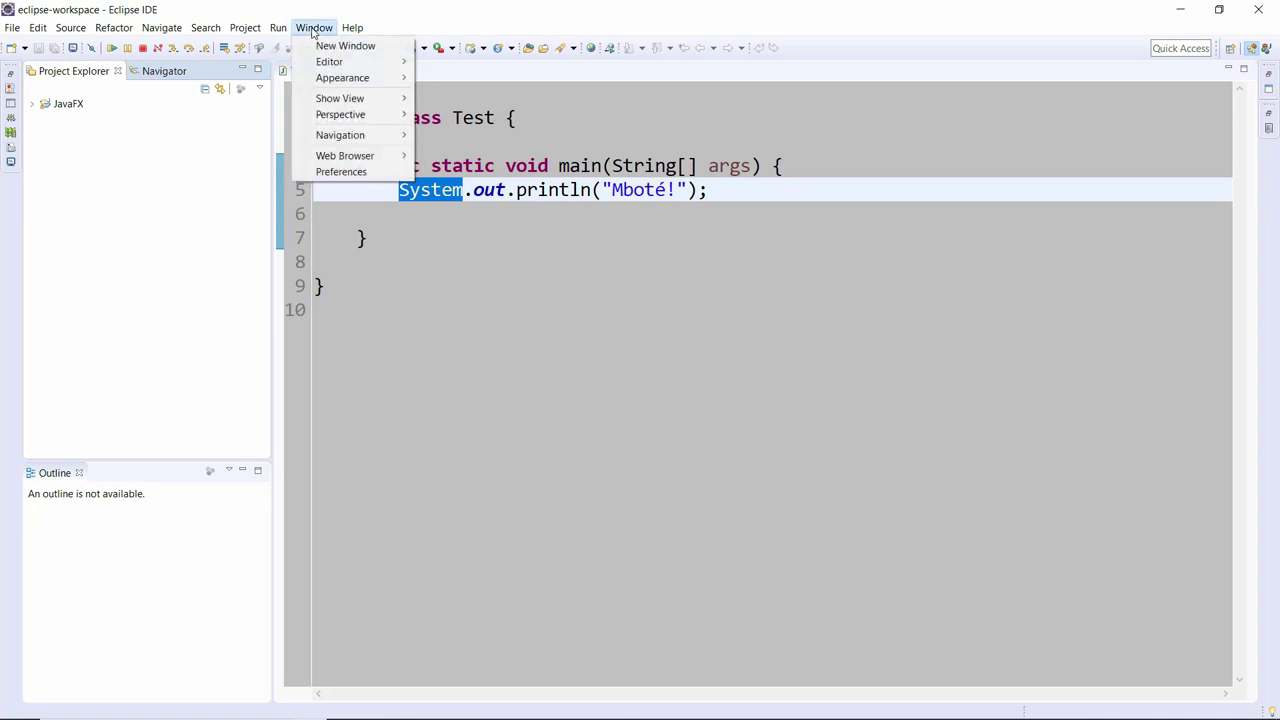
pyautogui.click(338, 174)
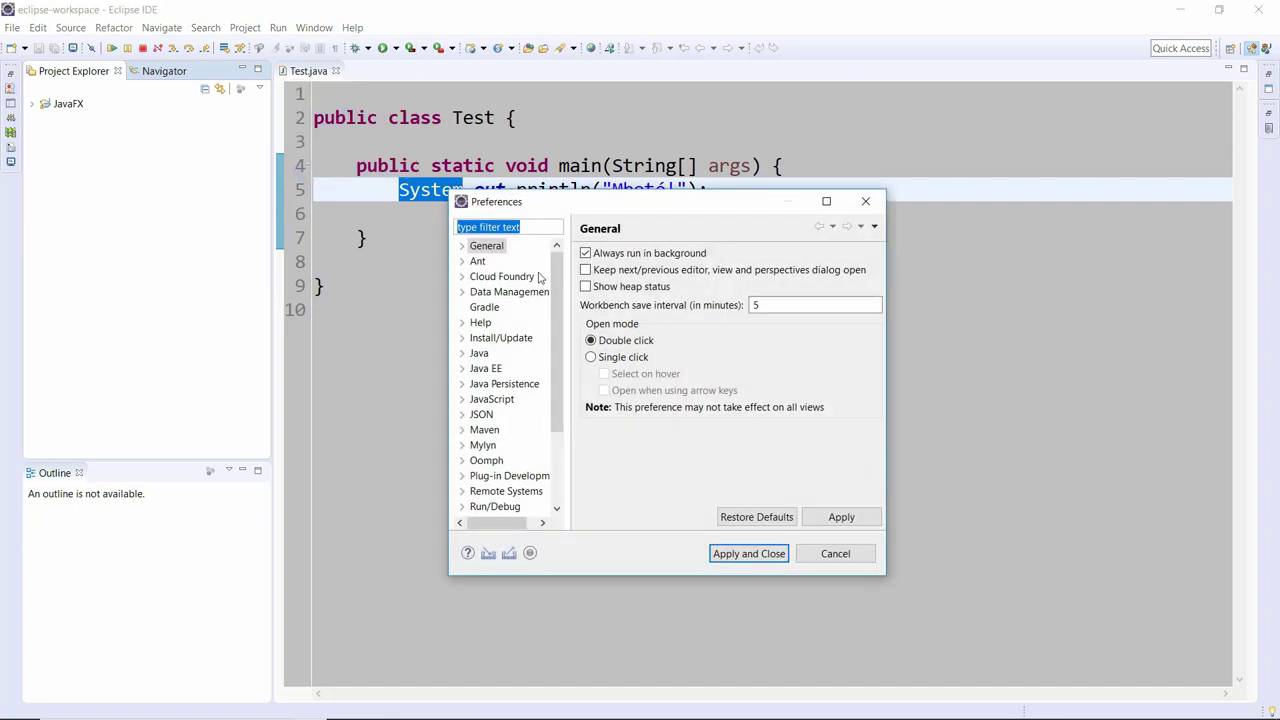
pyautogui.click(463, 246)
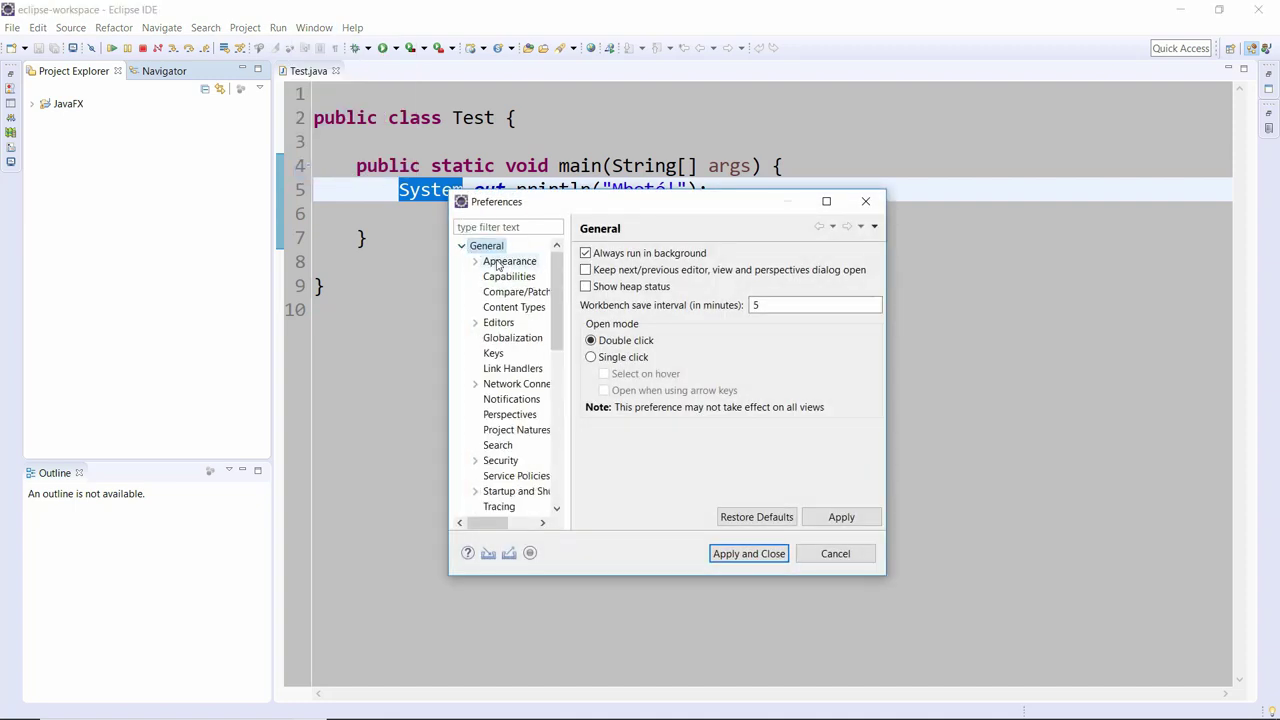
pyautogui.click(503, 264)
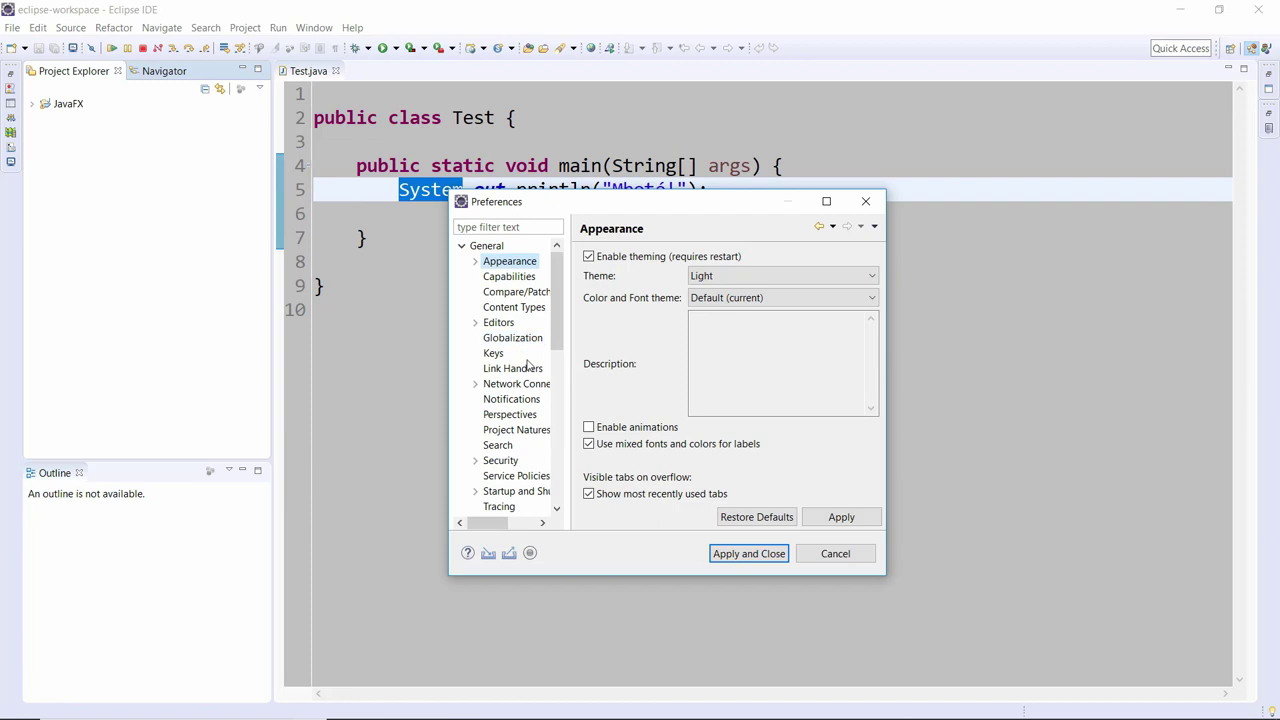
pyautogui.click(516, 400)
pyautogui.click(498, 323)
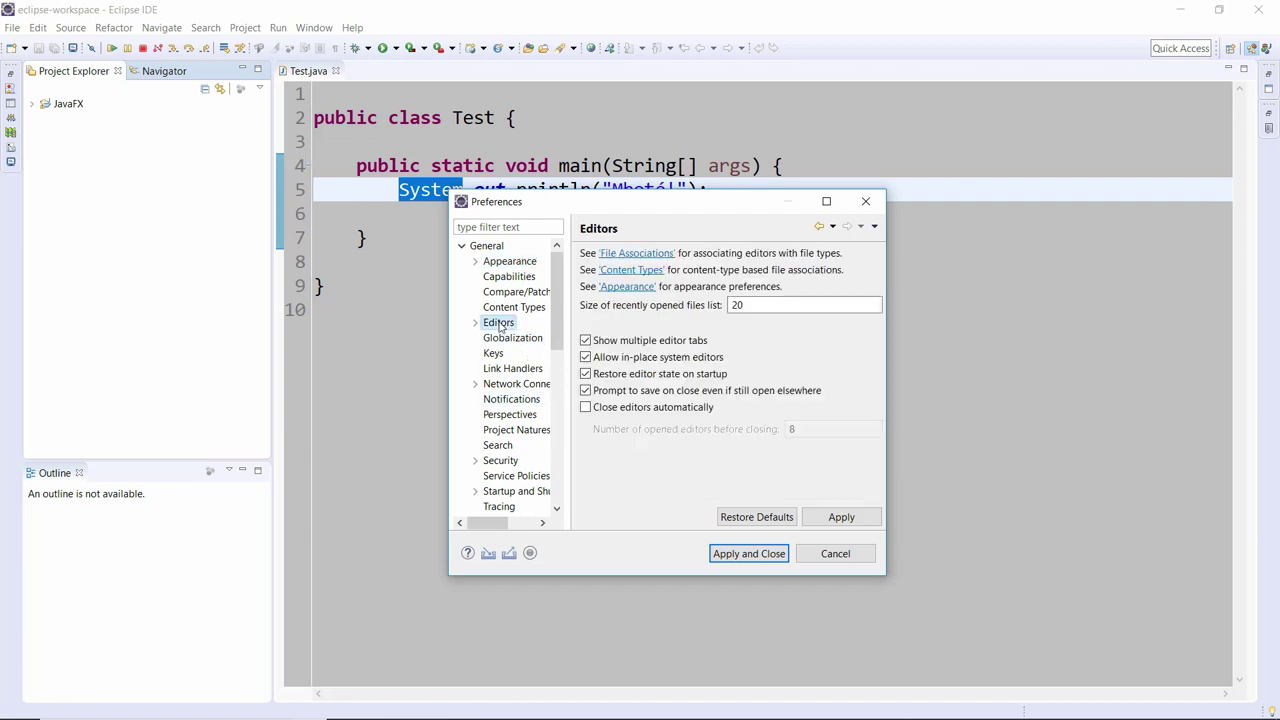
pyautogui.click(510, 384)
pyautogui.click(507, 432)
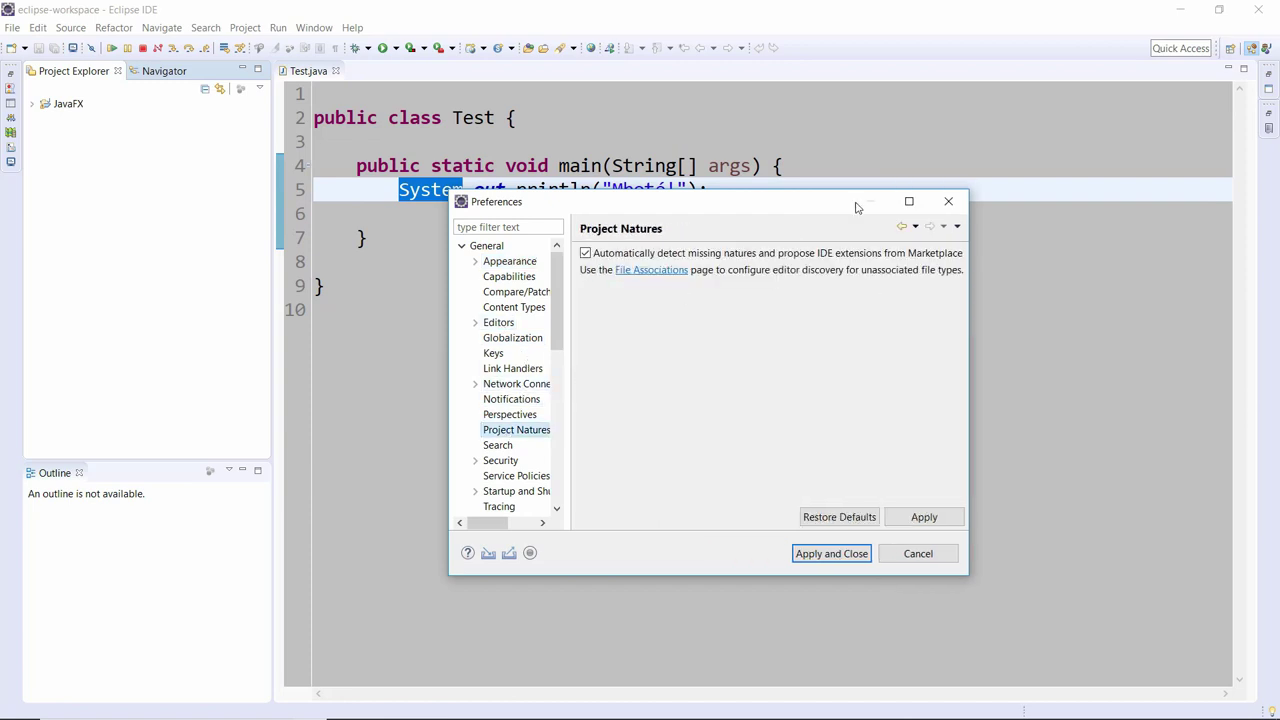
pyautogui.click(955, 200)
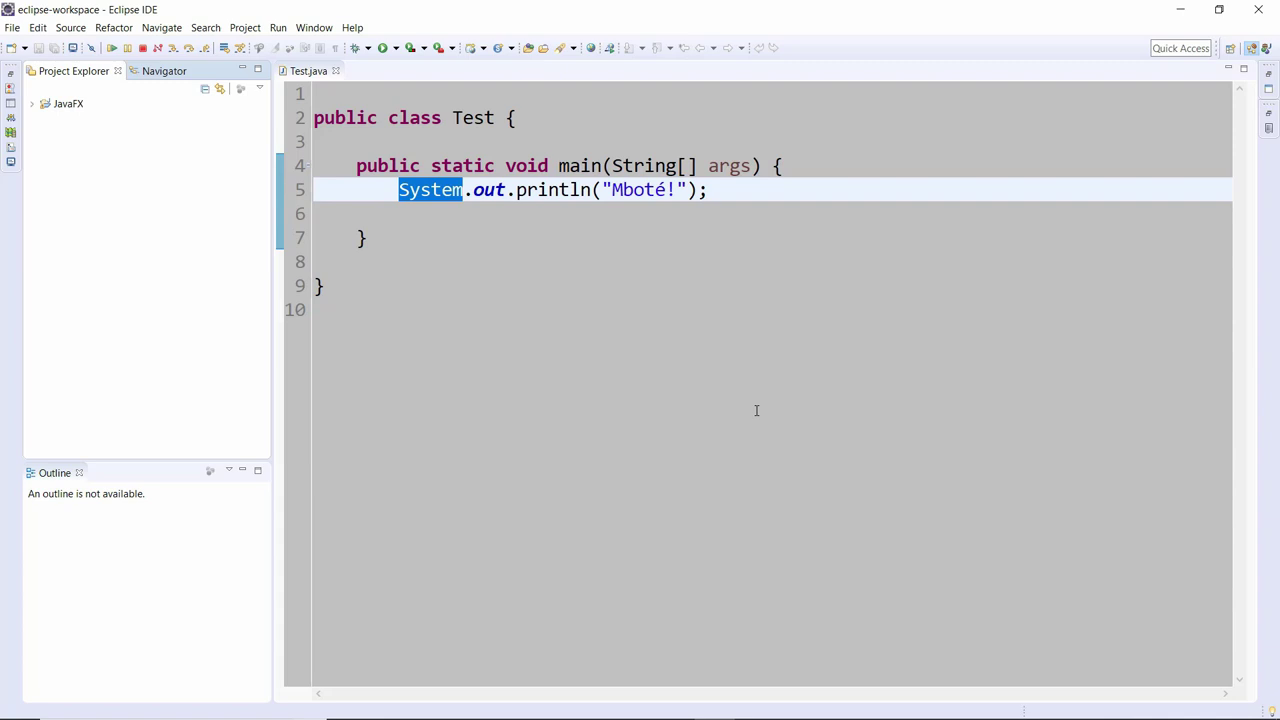
pyautogui.click(755, 410)
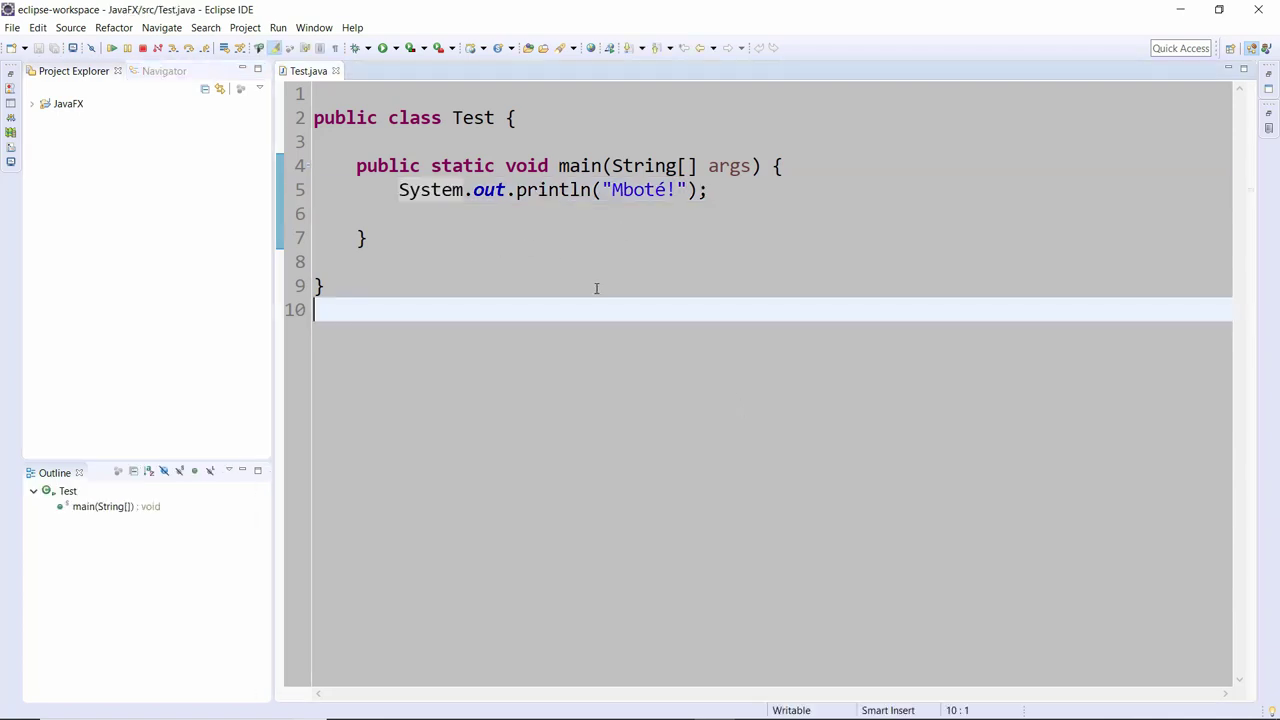